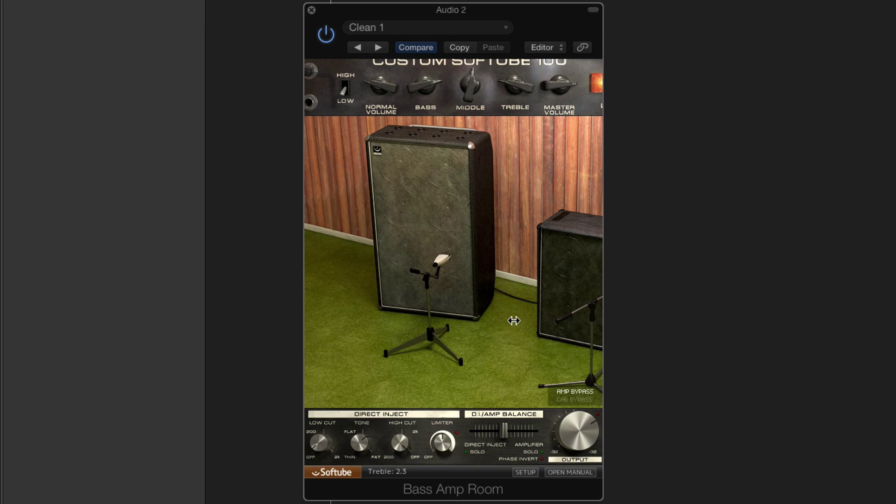
# Step: Turn off the amp/cabinet bypass and audition the 4x12 and 1x12 cabinets
pyautogui.click(574, 395)
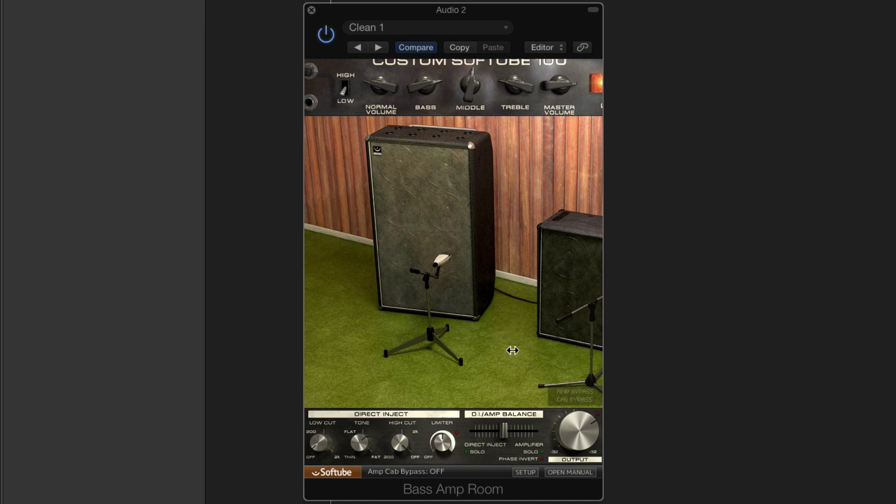
pyautogui.moveTo(515, 363); pyautogui.dragTo(402, 346)
pyautogui.moveTo(522, 363); pyautogui.dragTo(421, 320)
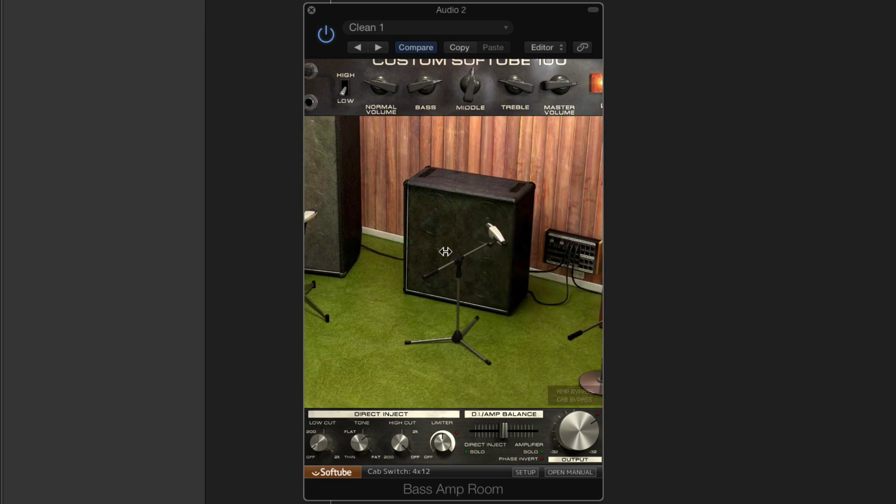
pyautogui.moveTo(528, 348); pyautogui.dragTo(448, 304)
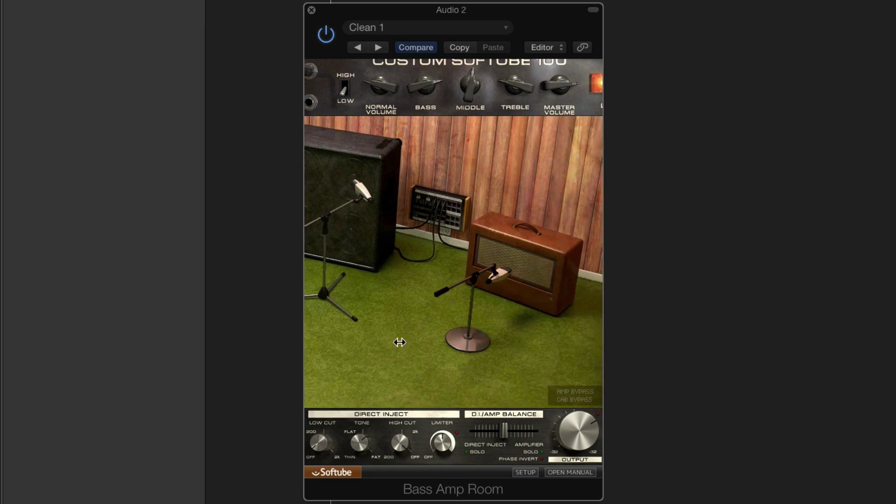
# Step: Settle on the 8x10 cabinet and move its first mic to position 5.4
pyautogui.moveTo(399, 343); pyautogui.dragTo(486, 357)
pyautogui.moveTo(357, 316); pyautogui.dragTo(436, 372)
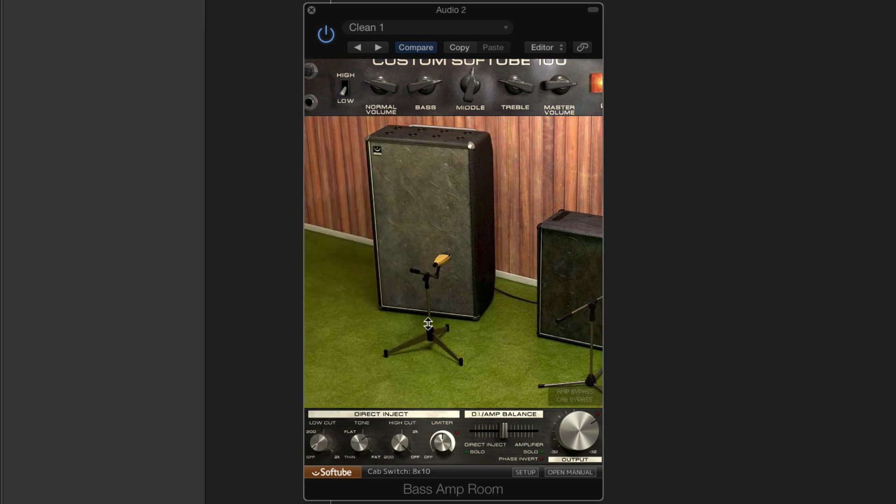
pyautogui.moveTo(428, 323); pyautogui.dragTo(435, 305)
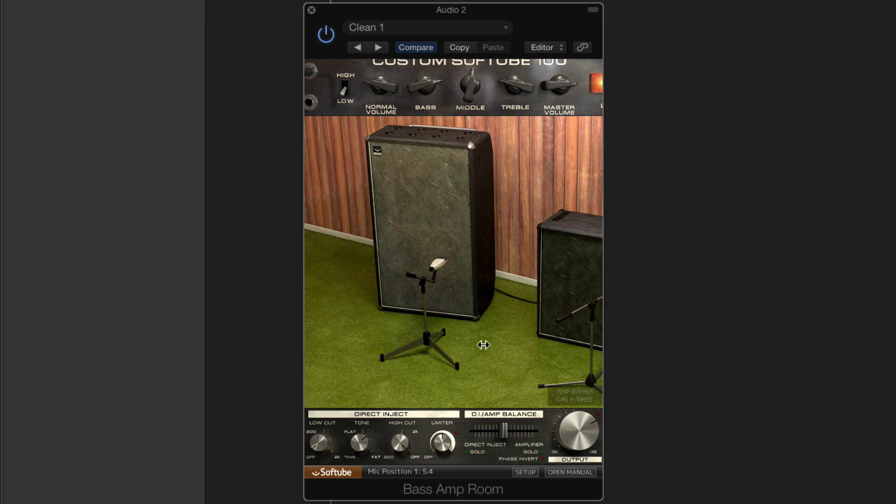
# Step: Set DI low cut to 93 Hz and high cut to 1961 Hz, adjust tone and limiter, blend 1.7
pyautogui.moveTo(483, 344); pyautogui.dragTo(445, 390)
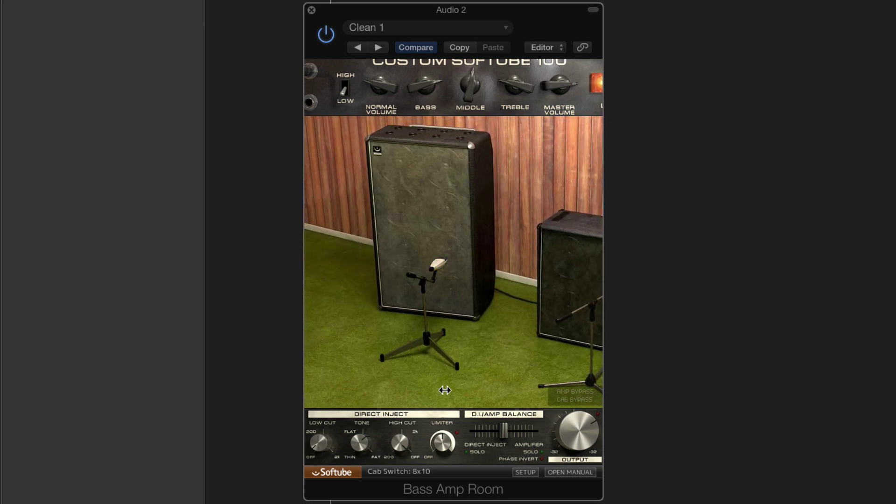
pyautogui.moveTo(504, 431)
pyautogui.mouseDown()
pyautogui.moveTo(466, 432)
pyautogui.moveTo(544, 440)
pyautogui.moveTo(504, 434)
pyautogui.mouseUp()
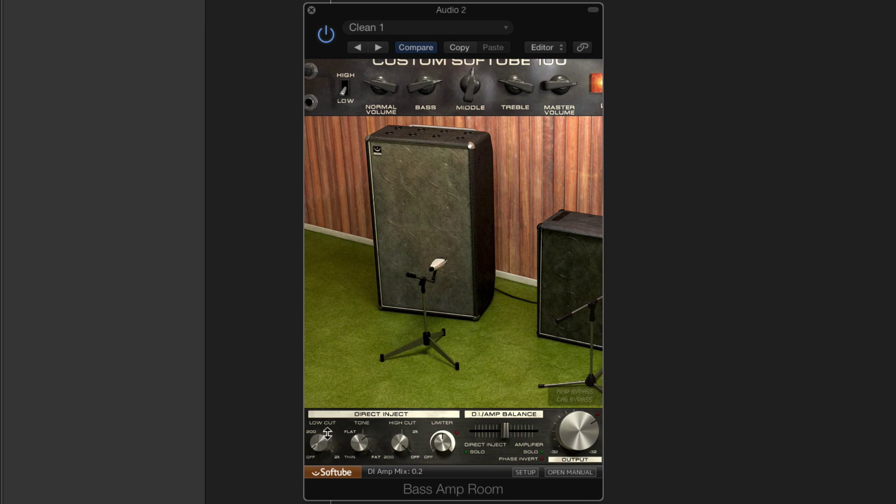
pyautogui.moveTo(322, 449); pyautogui.dragTo(319, 426)
pyautogui.moveTo(400, 443); pyautogui.dragTo(364, 454)
pyautogui.moveTo(441, 446); pyautogui.dragTo(449, 474)
pyautogui.moveTo(505, 431)
pyautogui.mouseDown()
pyautogui.moveTo(483, 432)
pyautogui.moveTo(530, 434)
pyautogui.moveTo(504, 434)
pyautogui.mouseUp()
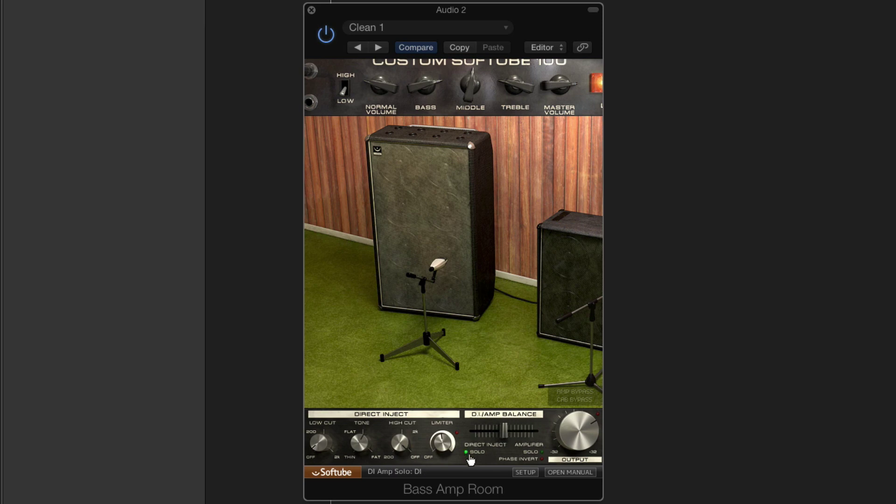
# Step: Solo the amp, toggle phase invert, raise output to 12.8 dB, and reset DI low cut to 20 Hz
pyautogui.click(541, 453)
pyautogui.click(542, 460)
pyautogui.moveTo(570, 444); pyautogui.dragTo(570, 444)
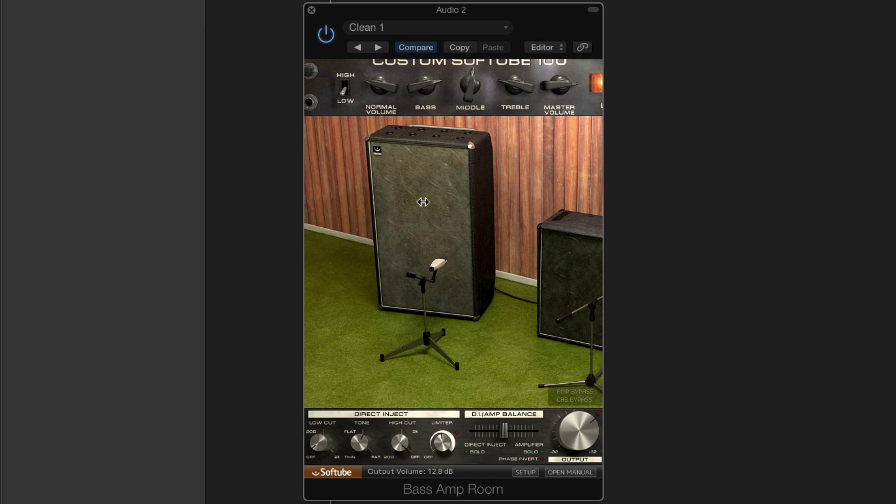
pyautogui.moveTo(325, 441)
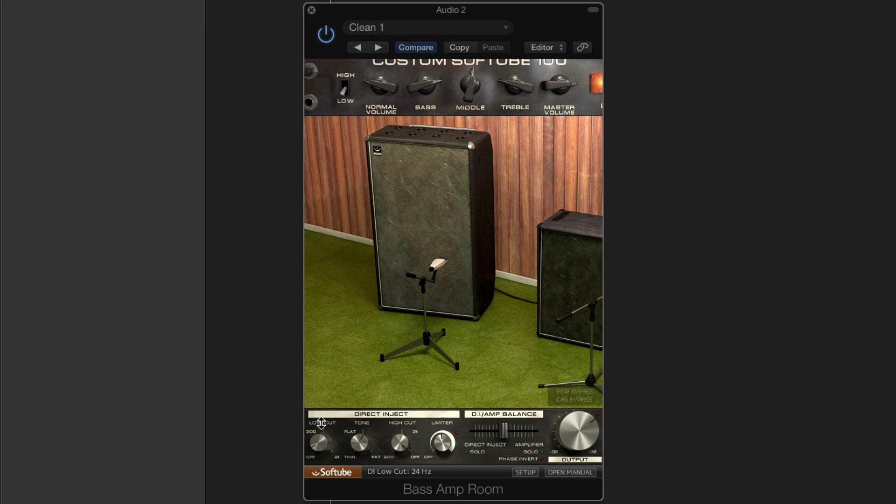
pyautogui.moveTo(321, 423); pyautogui.dragTo(326, 460)
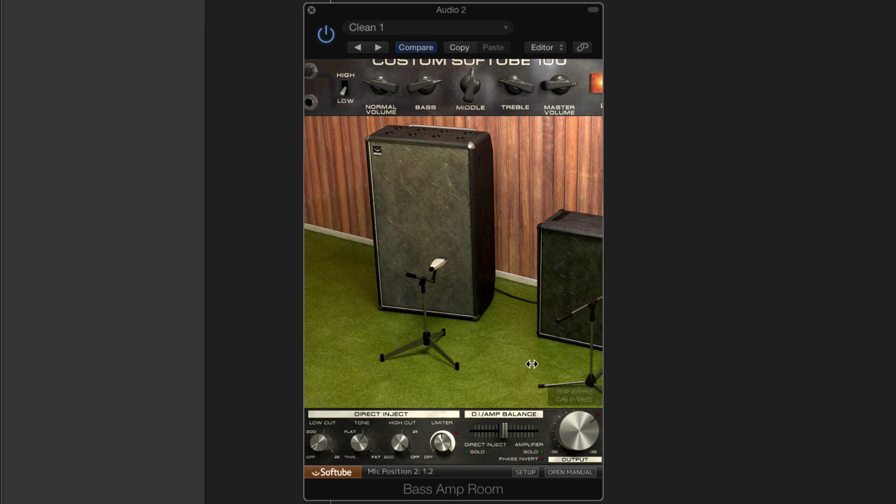
# Step: Compare cabinet bypass and amp bypass with the DI/amp blend at 2.4, then 2.0
pyautogui.click(464, 348)
pyautogui.moveTo(502, 429)
pyautogui.mouseDown()
pyautogui.moveTo(466, 430)
pyautogui.moveTo(526, 430)
pyautogui.moveTo(504, 430)
pyautogui.mouseUp()
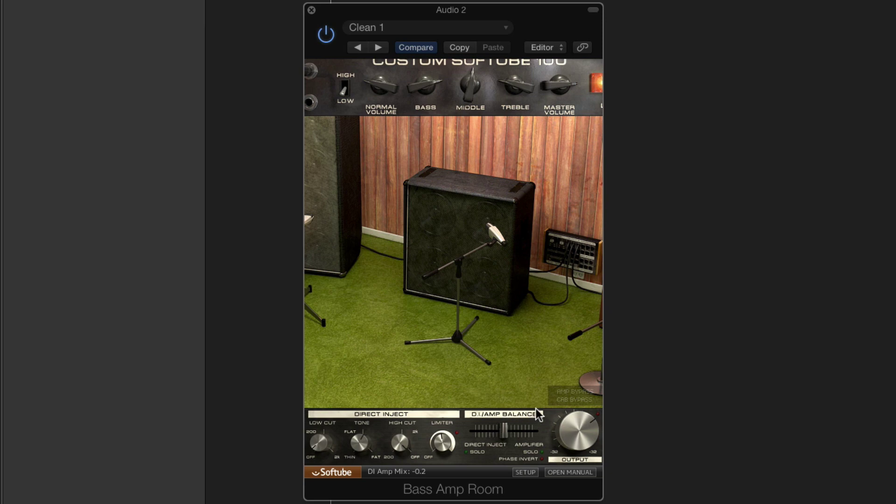
pyautogui.click(581, 400)
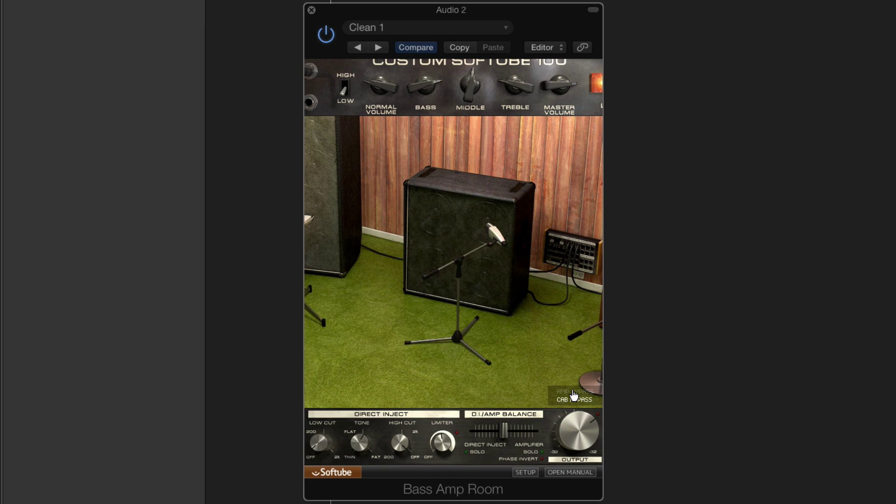
pyautogui.click(578, 393)
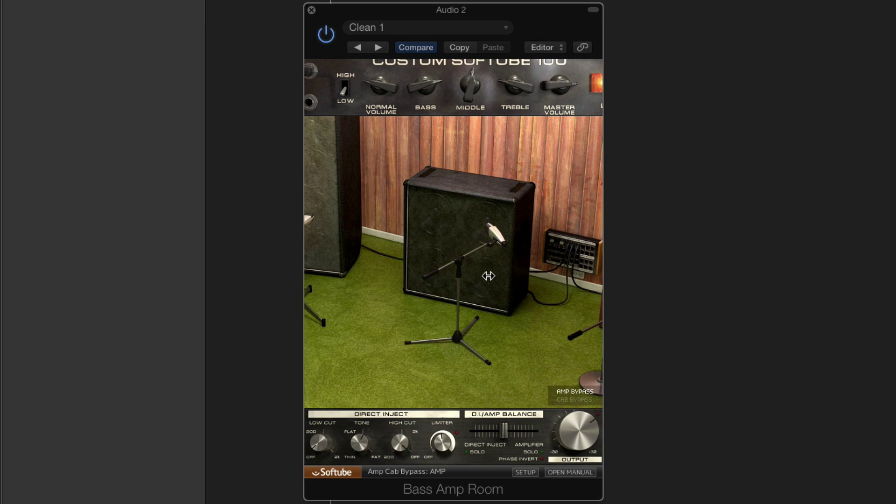
pyautogui.moveTo(504, 431); pyautogui.dragTo(544, 437)
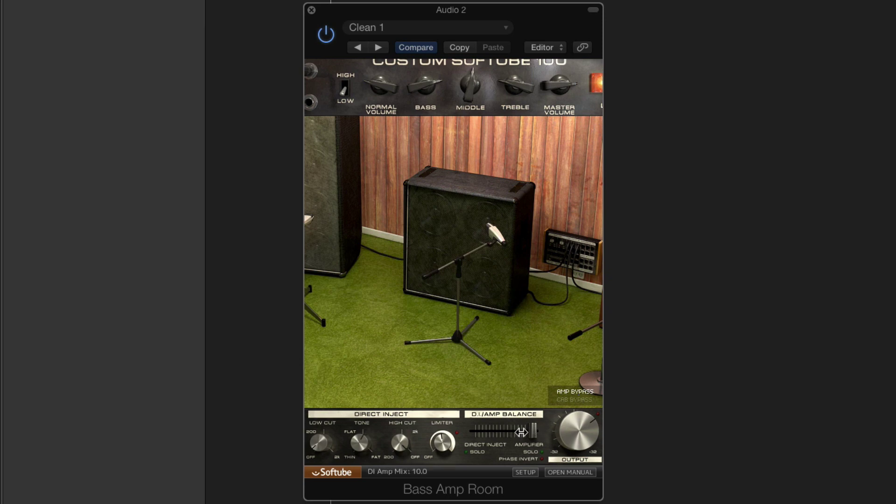
pyautogui.moveTo(541, 435)
pyautogui.mouseDown()
pyautogui.moveTo(501, 437)
pyautogui.moveTo(536, 438)
pyautogui.mouseUp()
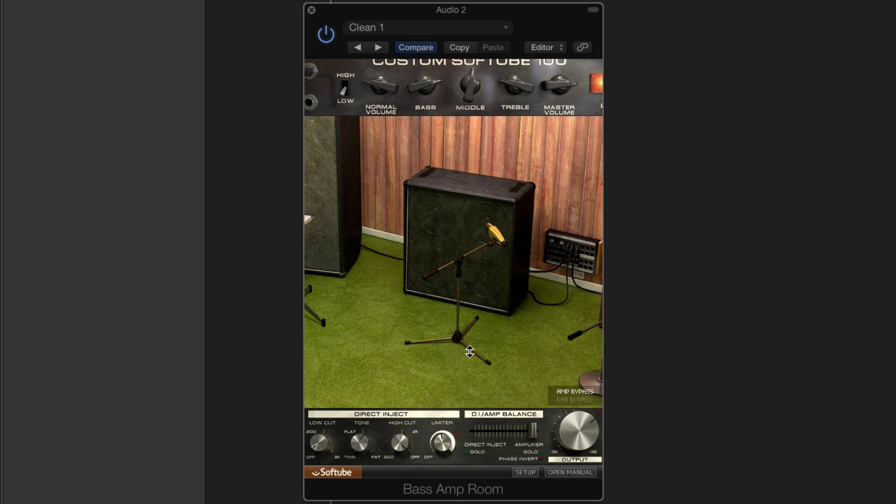
# Step: Cycle through the 8x10 and 1x12 cabinets to land on the 4x12
pyautogui.click(394, 338)
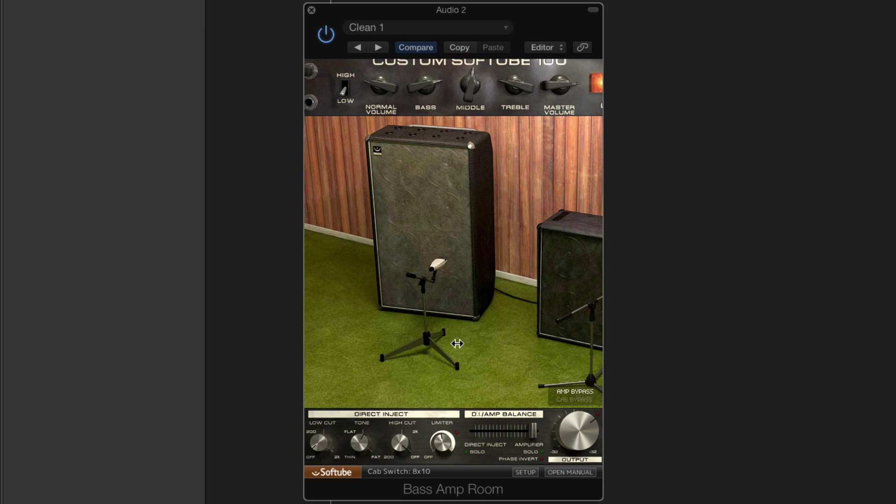
pyautogui.click(424, 340)
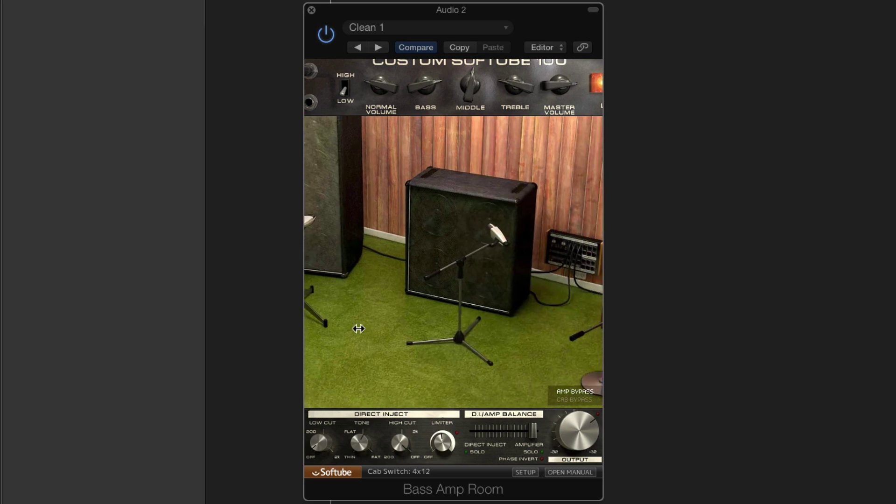
pyautogui.click(549, 348)
pyautogui.click(424, 331)
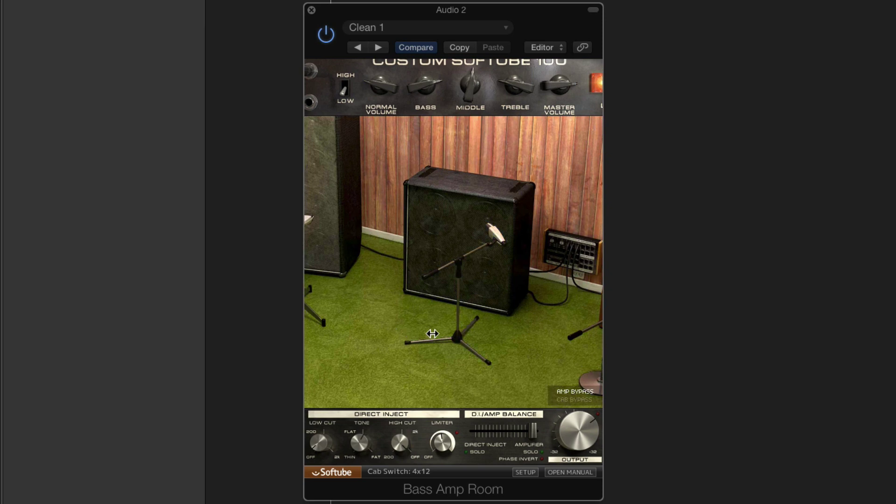
pyautogui.click(429, 332)
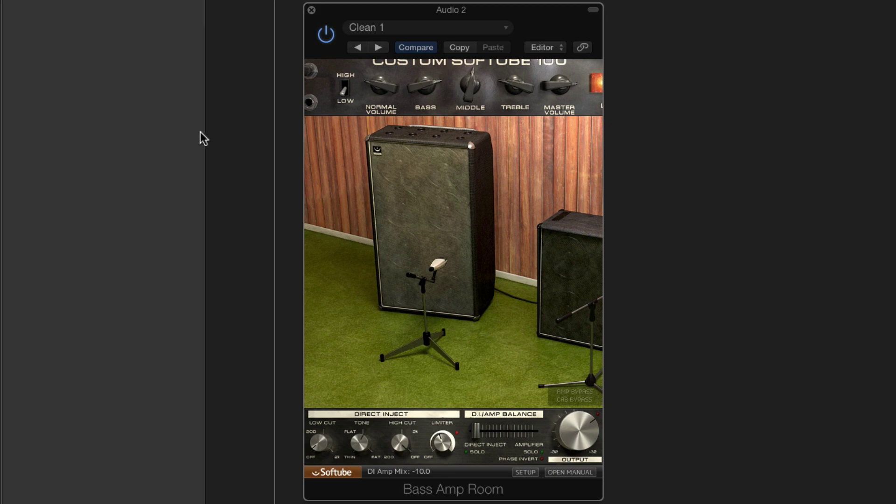
# Step: Lower the DI high cut to 433 Hz, raise low cut to 670 Hz, and sweep DI tone to 0.3
pyautogui.moveTo(146, 2)
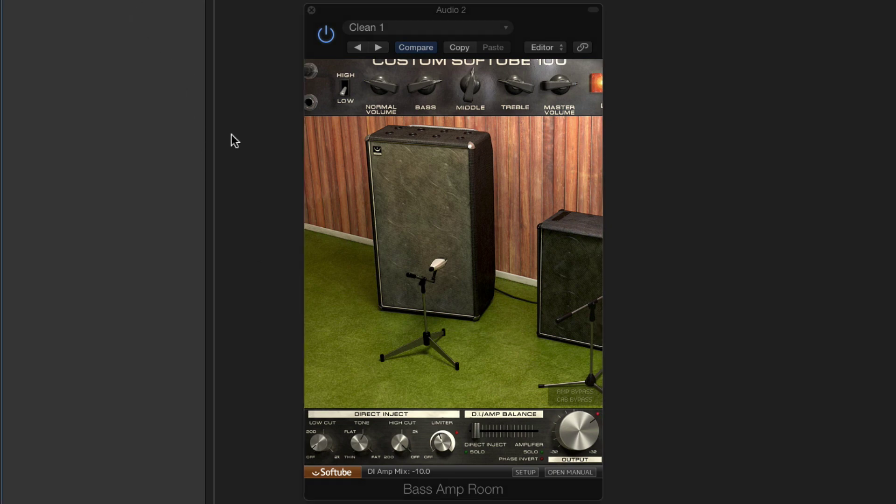
pyautogui.click(362, 454)
pyautogui.moveTo(359, 454); pyautogui.dragTo(360, 459)
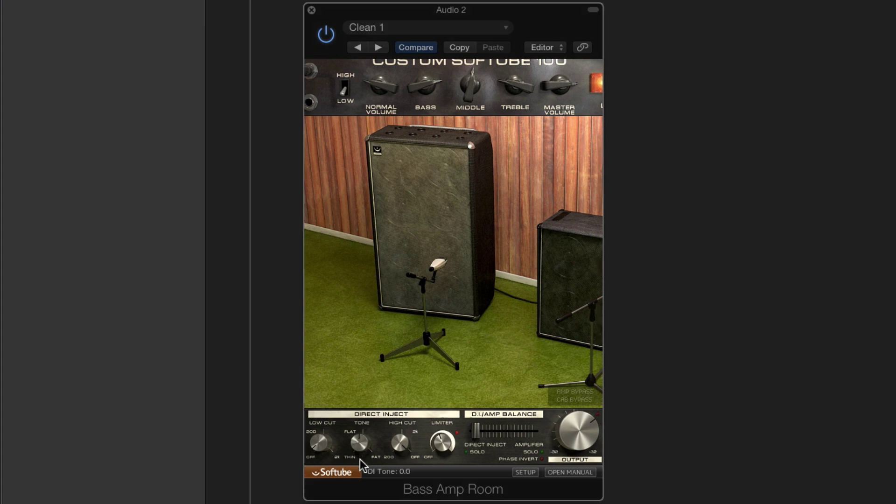
pyautogui.click(397, 443)
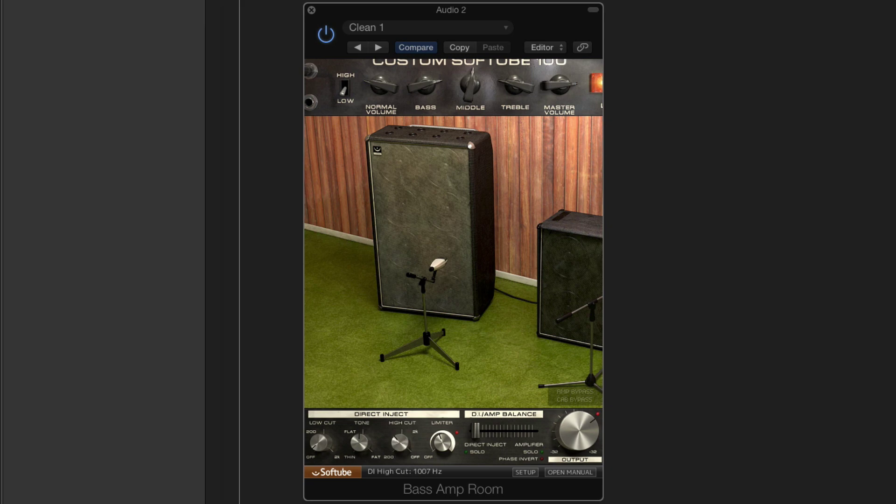
pyautogui.moveTo(397, 443); pyautogui.dragTo(397, 434)
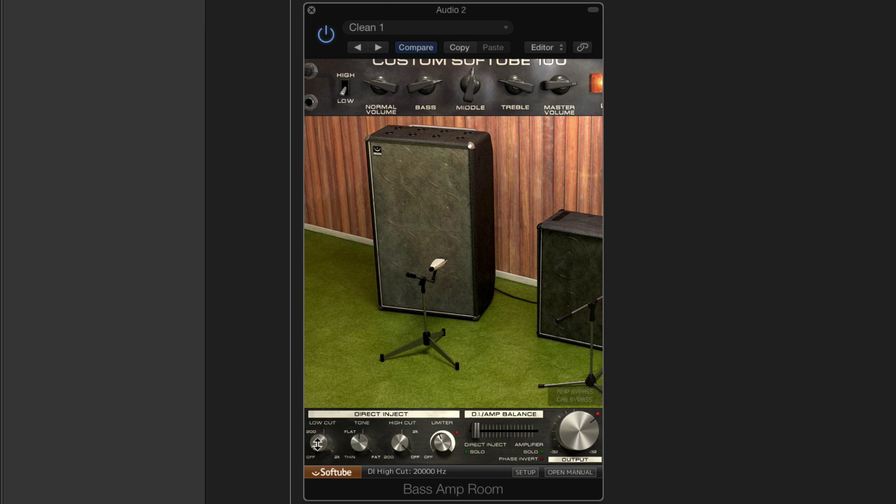
pyautogui.moveTo(317, 444); pyautogui.dragTo(329, 462)
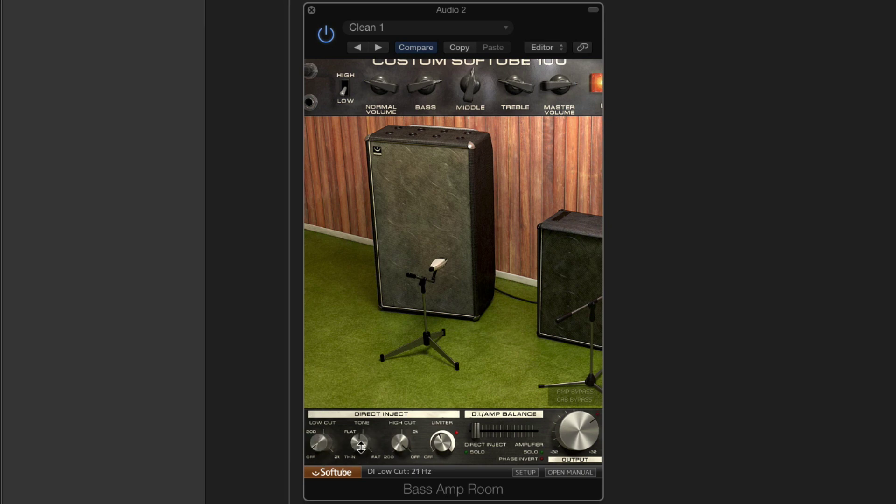
pyautogui.moveTo(360, 447); pyautogui.dragTo(361, 413)
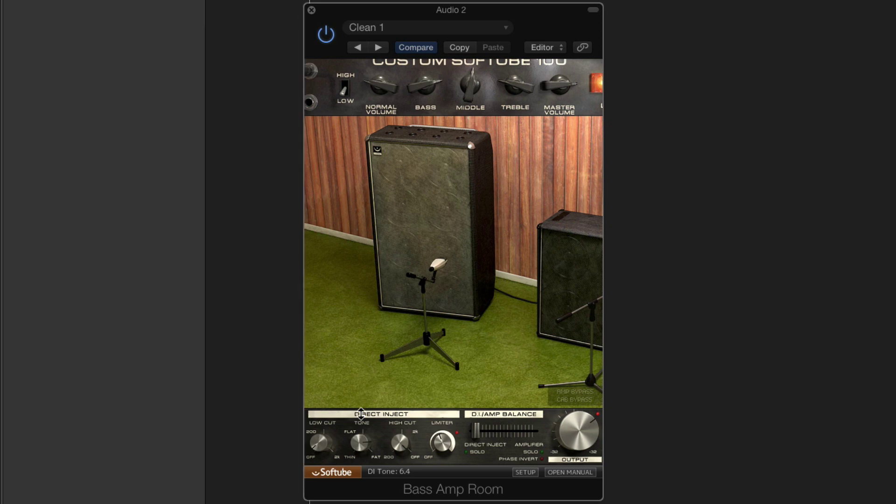
pyautogui.moveTo(361, 449); pyautogui.dragTo(415, 464)
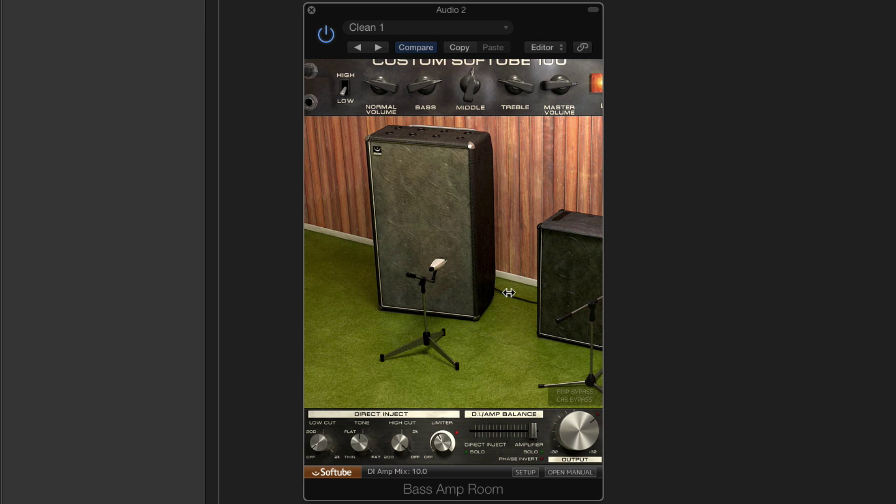
# Step: Move the first mic to position 5.1 and set the amp input to low gain
pyautogui.moveTo(421, 342)
pyautogui.mouseDown()
pyautogui.moveTo(419, 350)
pyautogui.moveTo(429, 335)
pyautogui.mouseUp()
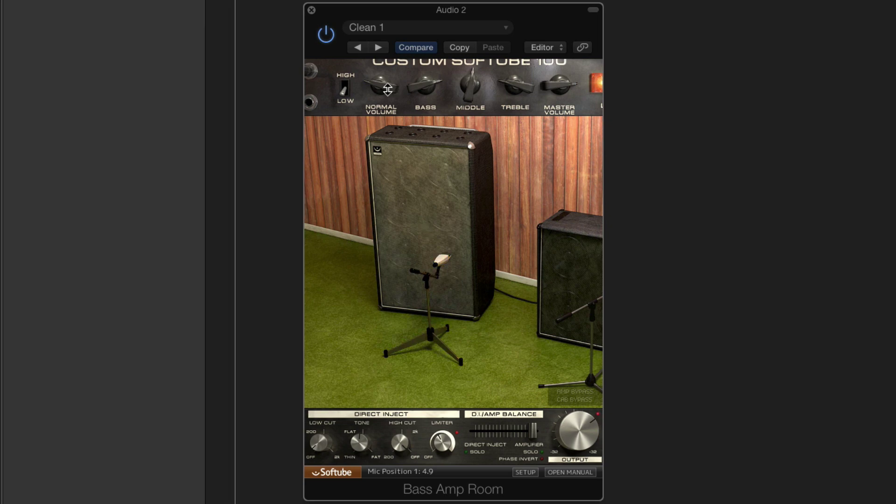
pyautogui.click(346, 93)
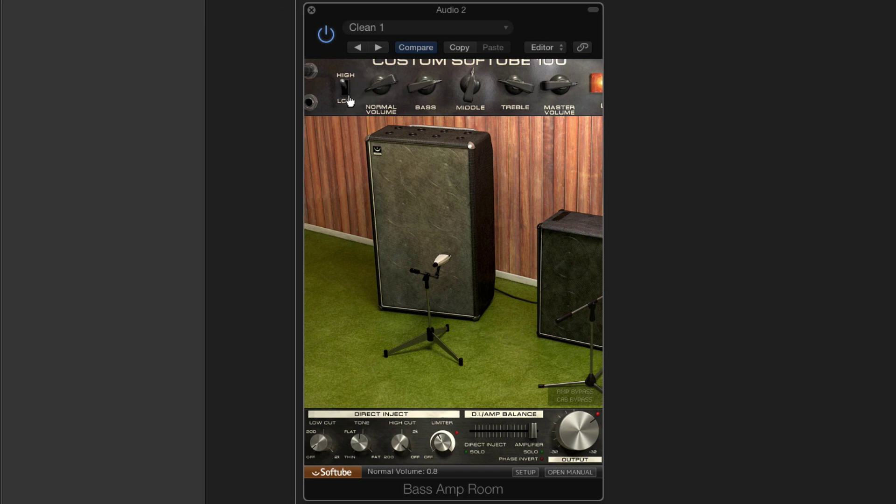
pyautogui.click(348, 98)
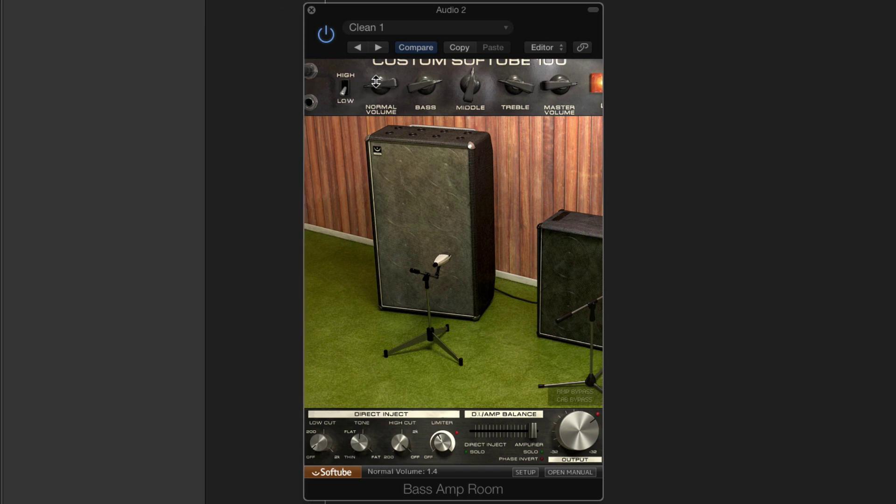
# Step: Set Treble to 4.2, Middle to 0.0, and turn Bass all the way down
pyautogui.moveTo(515, 85); pyautogui.dragTo(505, 0)
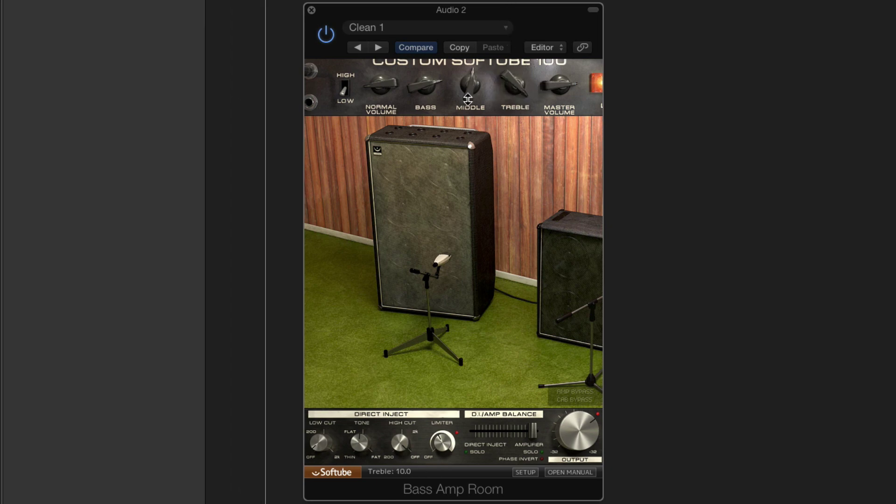
pyautogui.moveTo(468, 99); pyautogui.dragTo(488, 91)
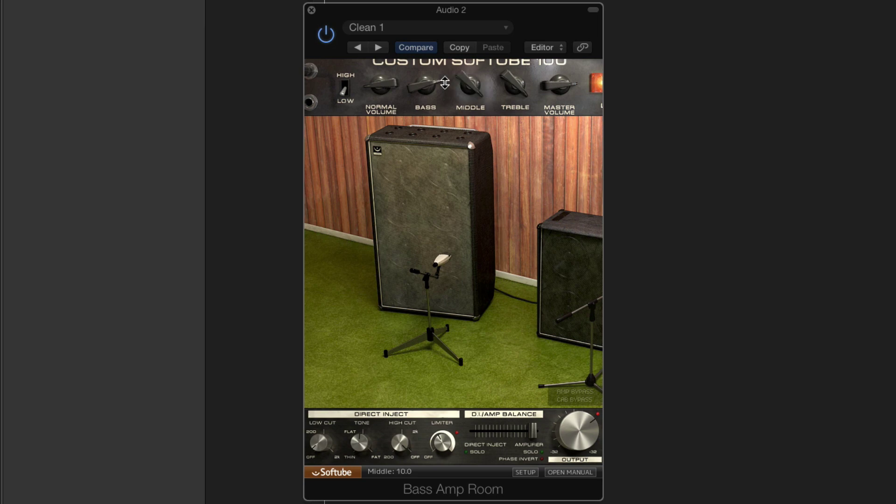
pyautogui.moveTo(404, 85); pyautogui.dragTo(478, 265)
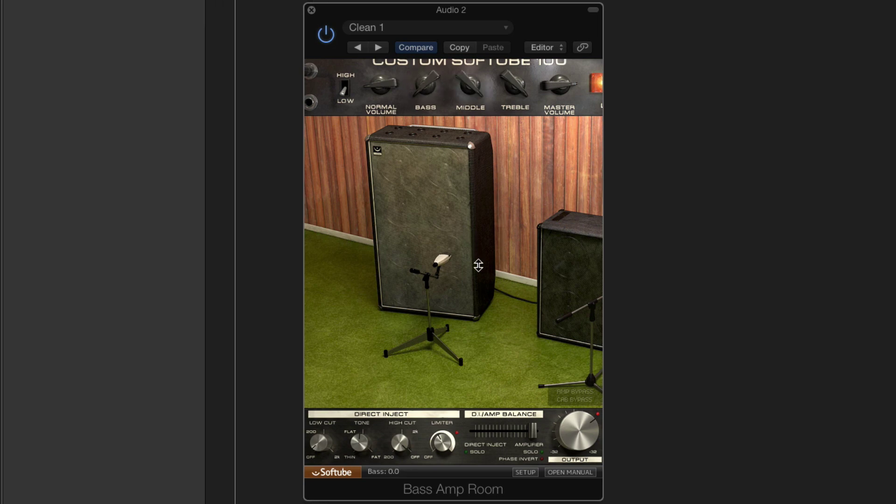
pyautogui.moveTo(515, 86); pyautogui.dragTo(485, 172)
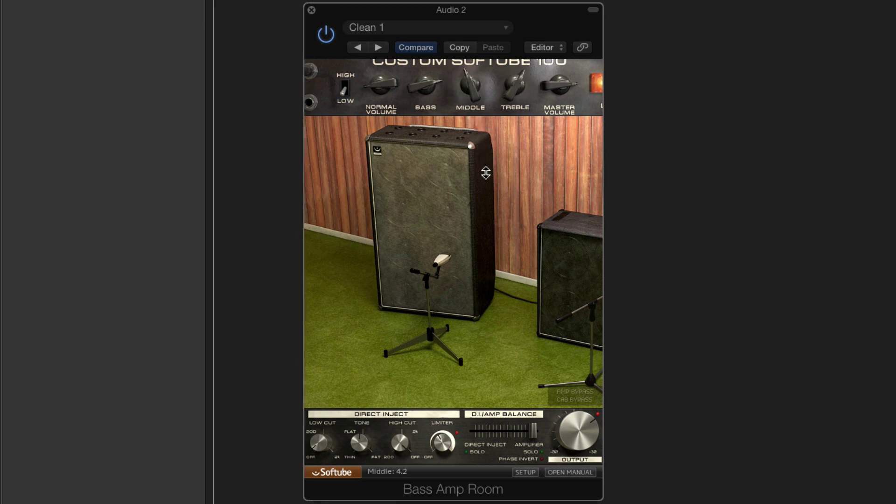
# Step: Change the cabinet view and shift the first mic to position 0.5
pyautogui.click(546, 88)
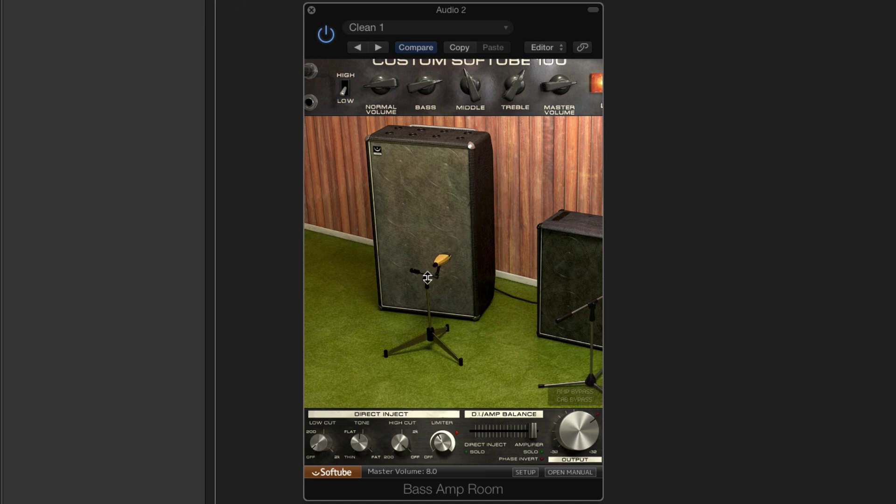
pyautogui.moveTo(427, 278); pyautogui.dragTo(430, 267)
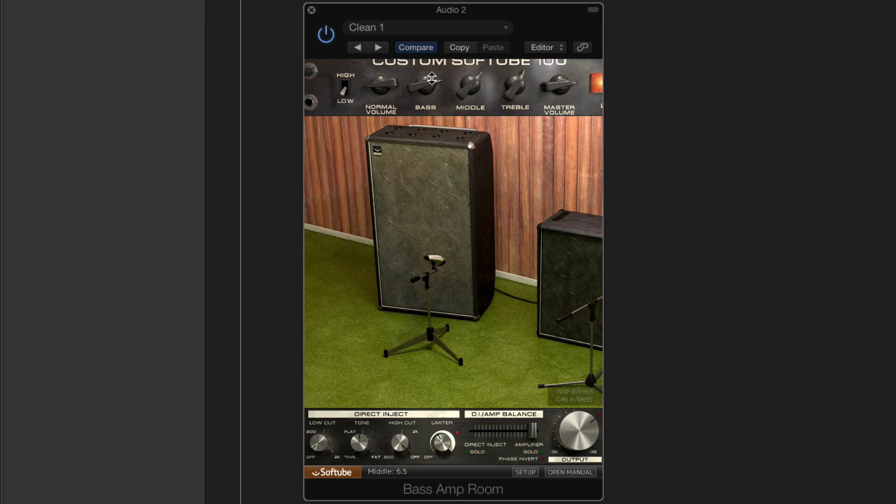
pyautogui.moveTo(432, 260); pyautogui.dragTo(411, 339)
# Step: Pull the second mic away from the cabinet, then cycle cabinets to the 4x12
pyautogui.click(498, 359)
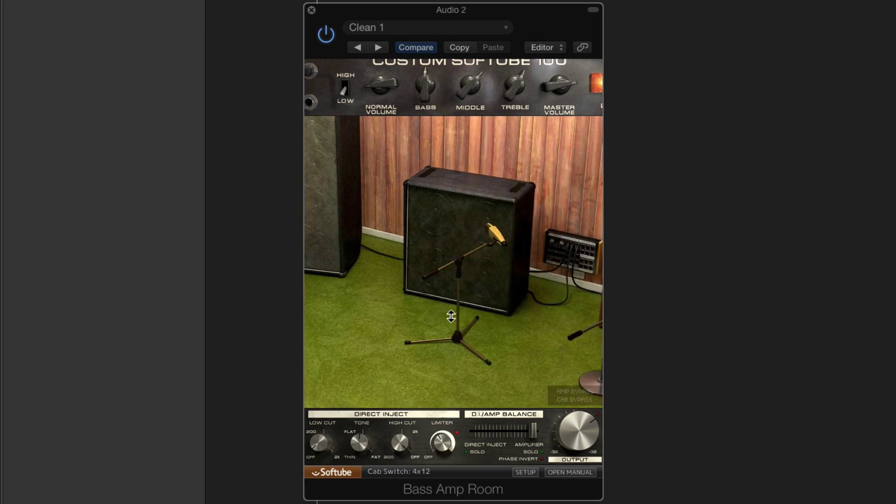
pyautogui.moveTo(456, 311); pyautogui.dragTo(481, 296)
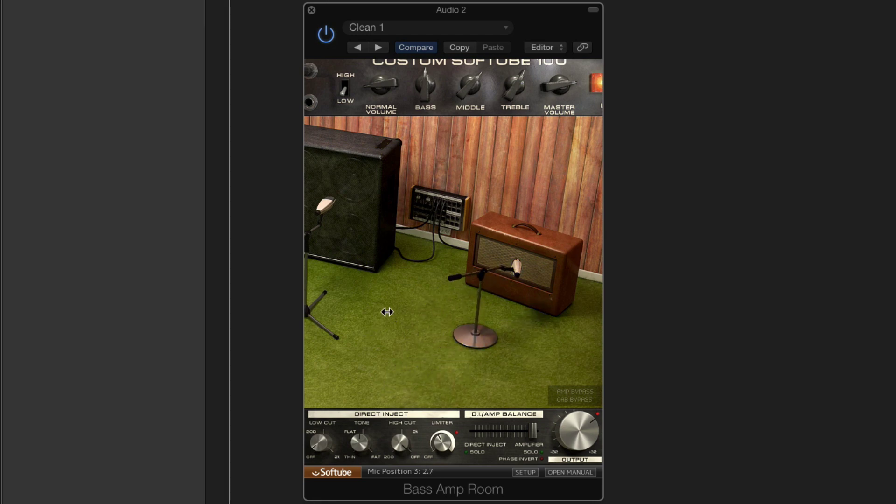
pyautogui.click(479, 323)
pyautogui.click(429, 323)
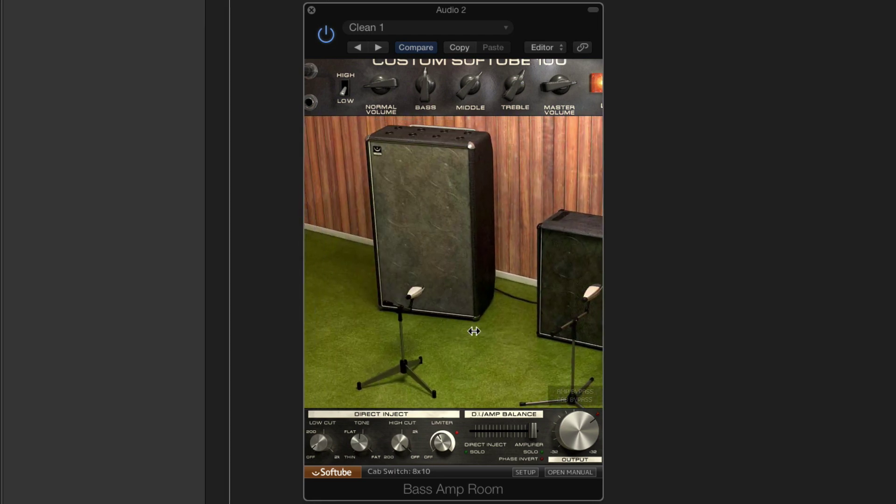
pyautogui.click(423, 309)
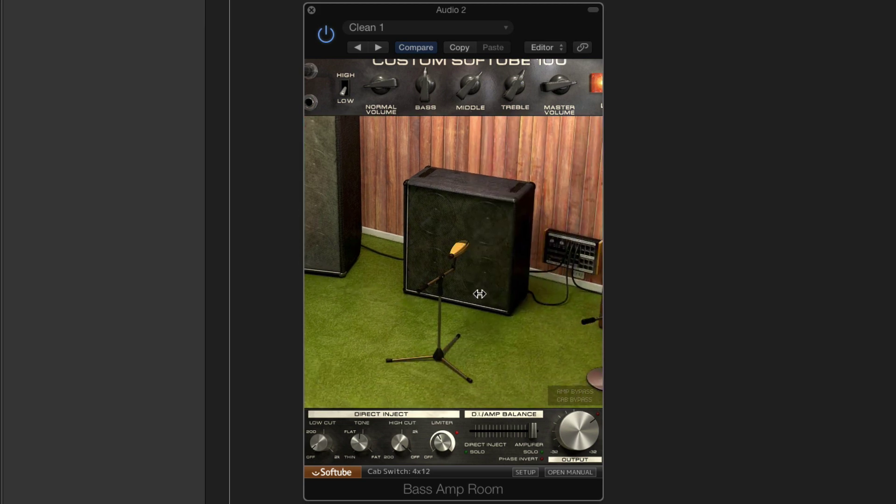
# Step: Shift the DI/amp blend to 3.7, return to the 8x10, and push the blend toward the DI
pyautogui.moveTo(531, 437); pyautogui.dragTo(512, 438)
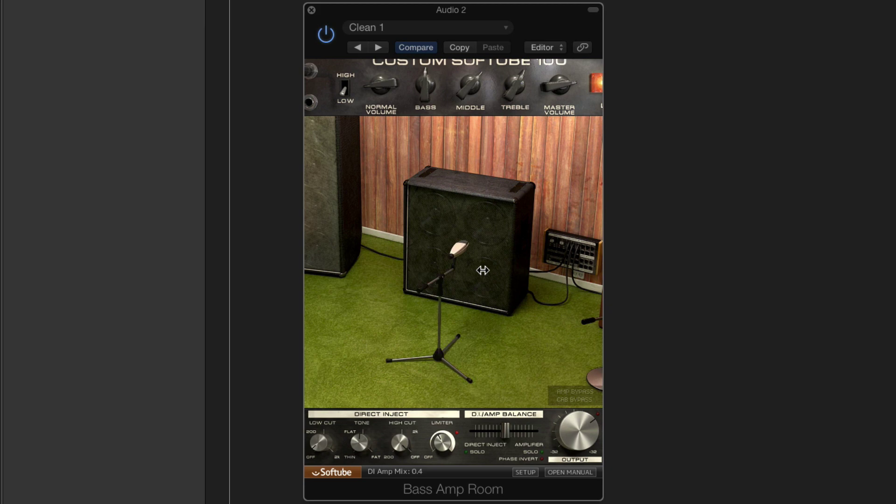
pyautogui.moveTo(372, 326); pyautogui.dragTo(464, 344)
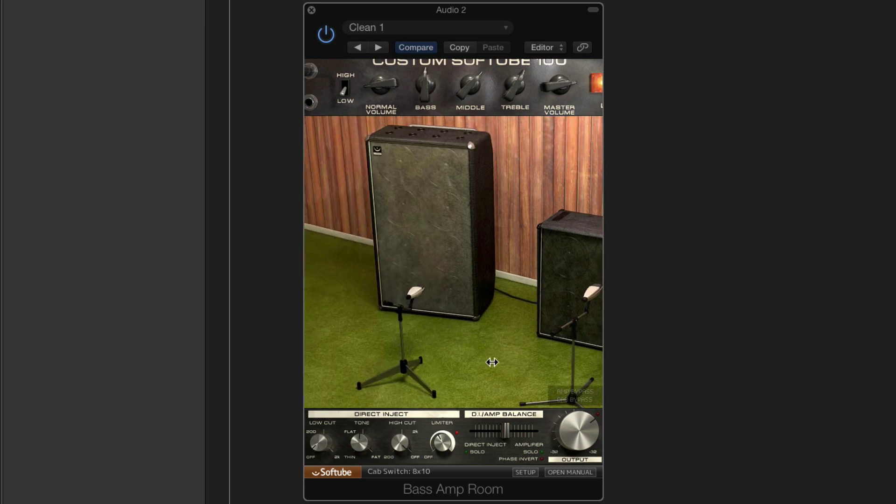
pyautogui.moveTo(506, 434)
pyautogui.mouseDown()
pyautogui.moveTo(489, 434)
pyautogui.moveTo(510, 436)
pyautogui.mouseUp()
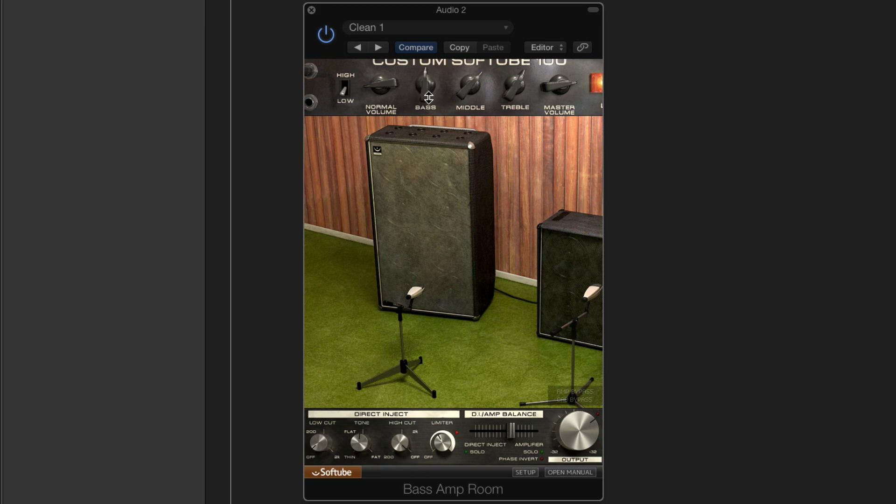
# Step: Raise Bass to 6.8, move mic 1 toward the cabinet, set DI tone 1.7 and blend 3.0
pyautogui.moveTo(429, 97); pyautogui.dragTo(508, 75)
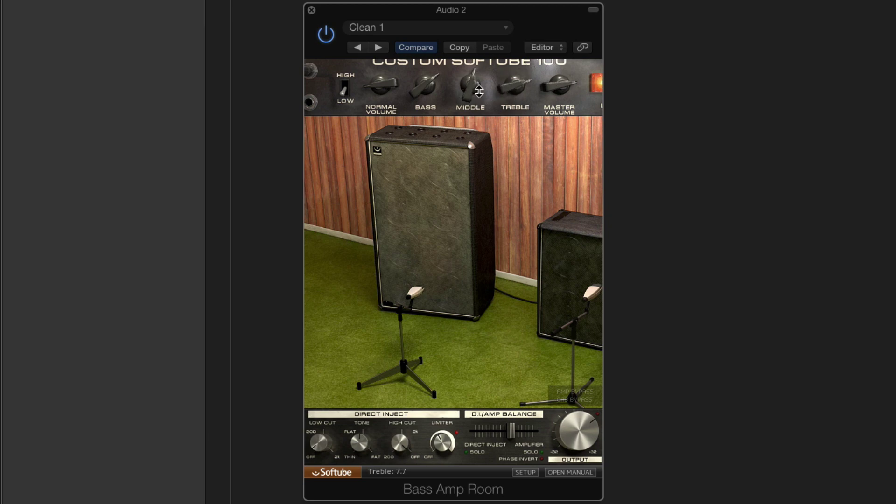
pyautogui.moveTo(400, 344); pyautogui.dragTo(419, 304)
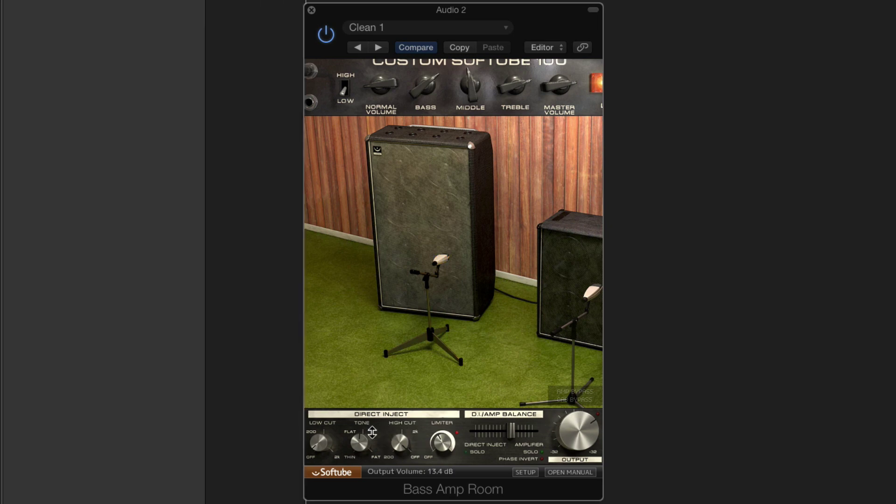
pyautogui.moveTo(362, 443); pyautogui.dragTo(366, 473)
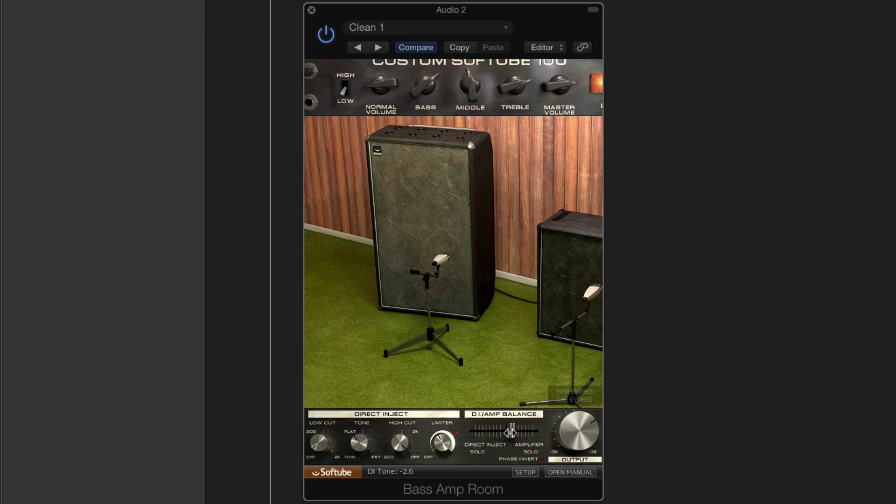
pyautogui.moveTo(510, 433); pyautogui.dragTo(513, 433)
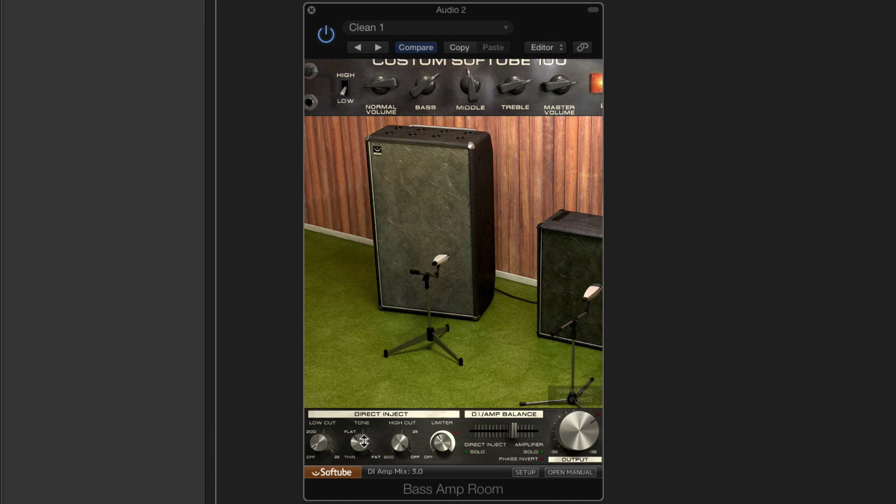
# Step: Raise the DI low cut to 196 Hz and lower the DI tone to -4.9
pyautogui.moveTo(364, 441); pyautogui.dragTo(397, 340)
pyautogui.moveTo(322, 439); pyautogui.dragTo(322, 346)
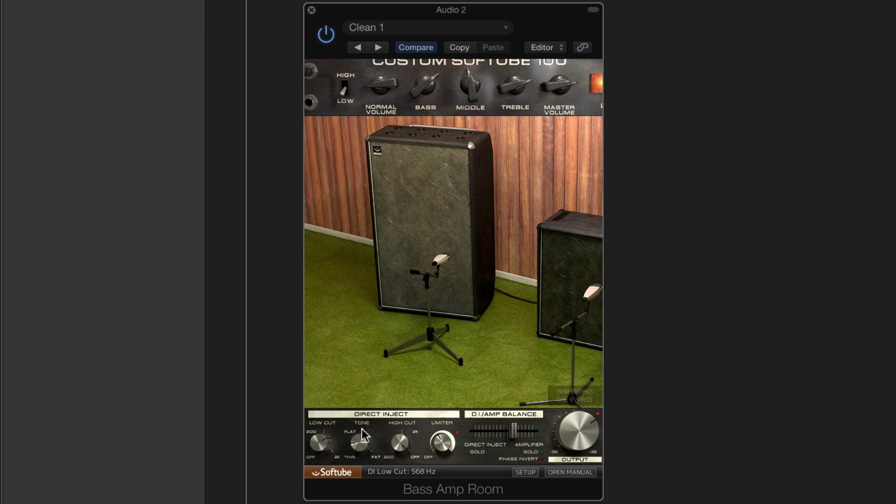
pyautogui.moveTo(359, 433); pyautogui.dragTo(358, 374)
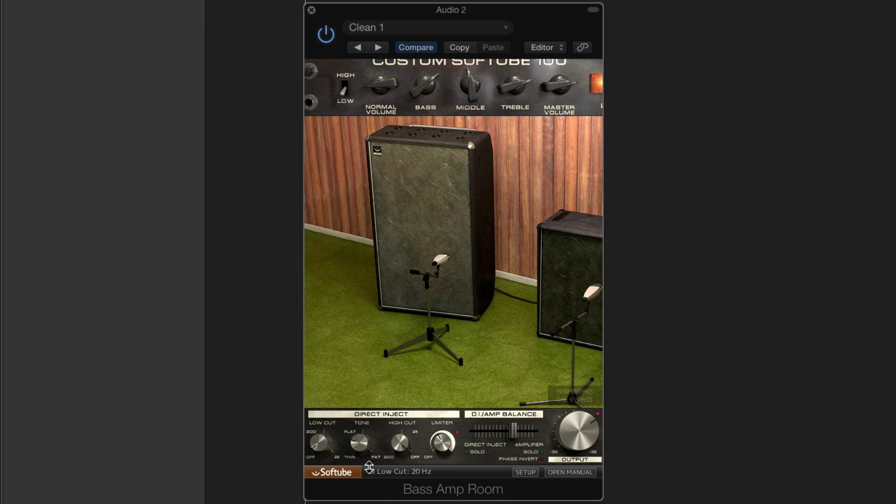
pyautogui.moveTo(363, 445); pyautogui.dragTo(360, 398)
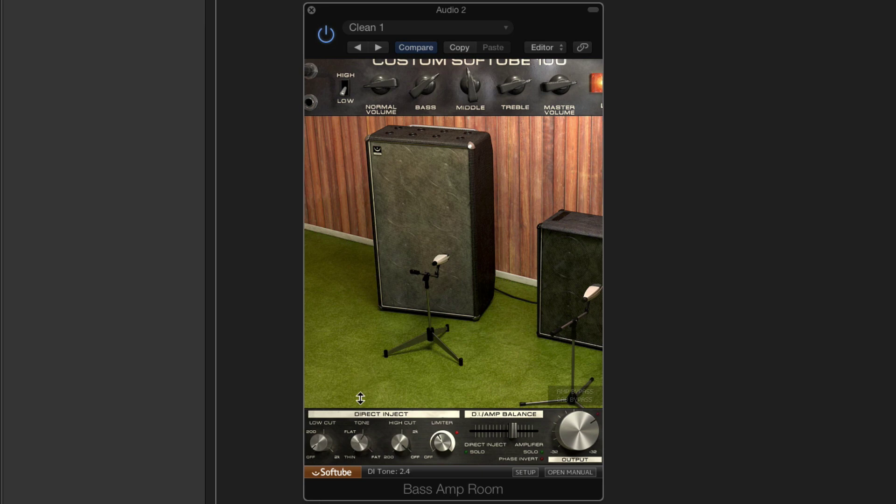
# Step: On the 4x12, try amp bypass then cabinet bypass, and switch the cabinet bypass off again
pyautogui.click(497, 364)
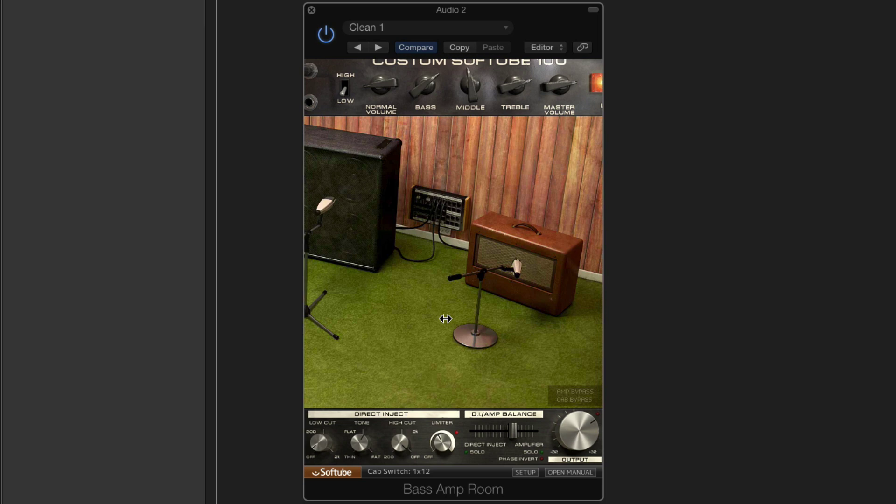
pyautogui.click(569, 391)
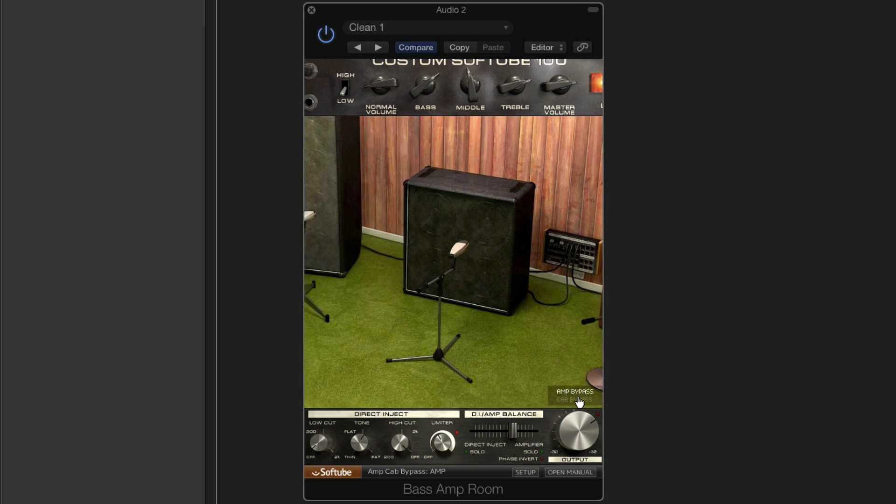
pyautogui.click(579, 400)
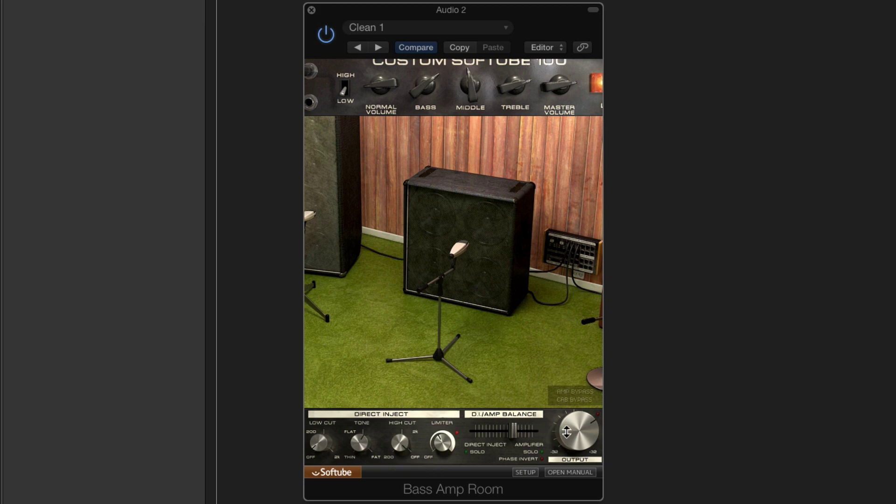
pyautogui.moveTo(567, 433)
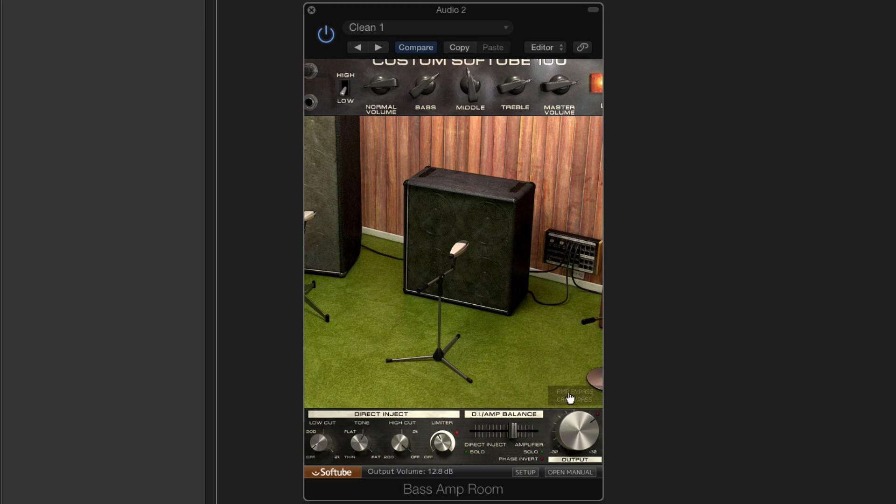
pyautogui.moveTo(571, 397)
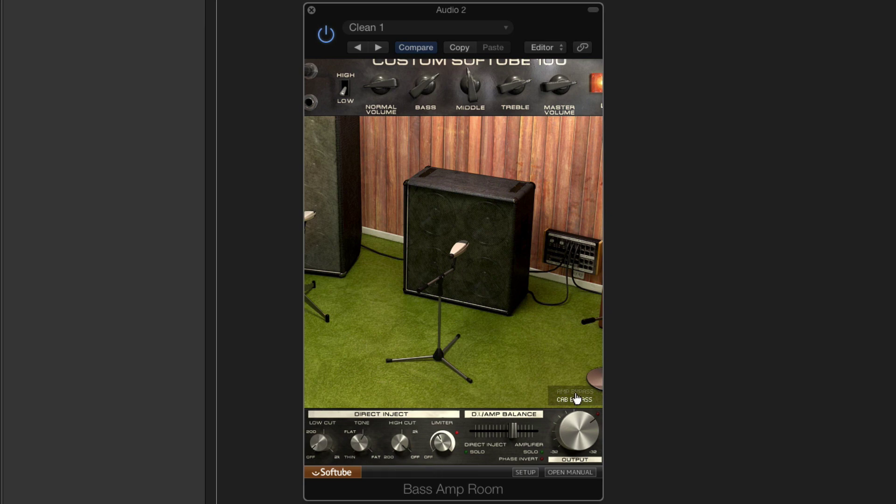
pyautogui.click(578, 402)
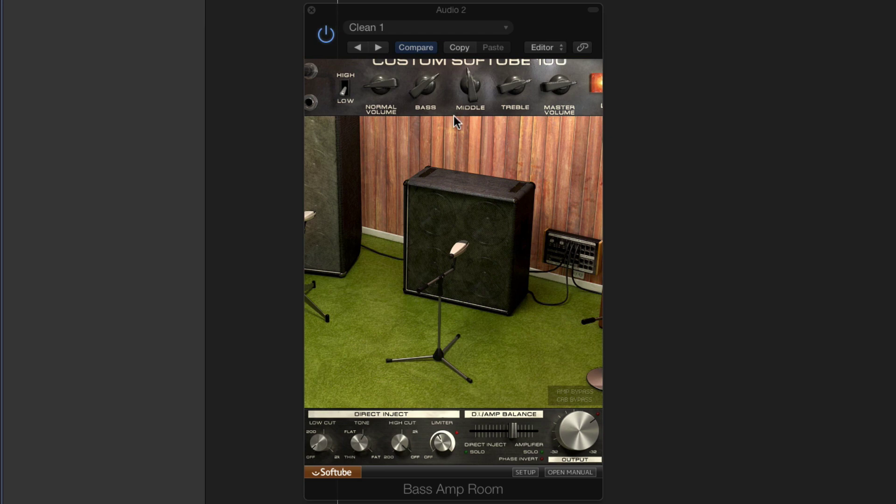
# Step: Switch to the 8x10, sweep the DI tone, raise DI high cut to 844 Hz, nudge the blend
pyautogui.moveTo(374, 357); pyautogui.dragTo(503, 368)
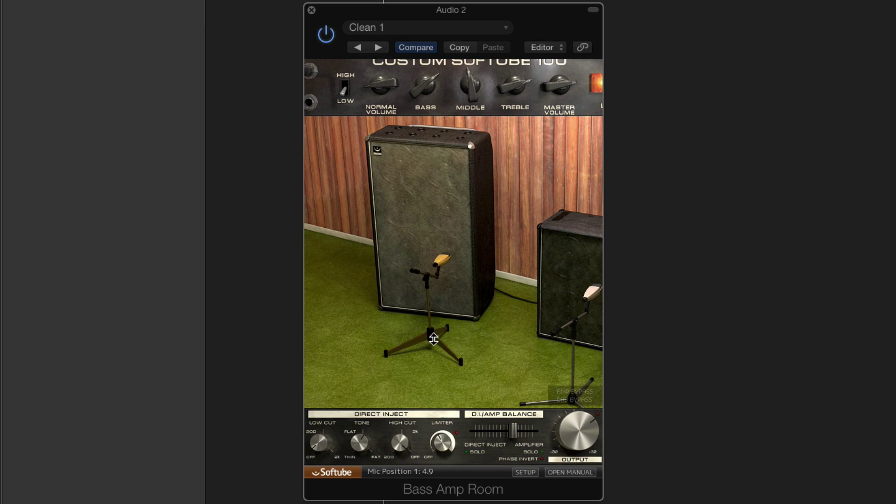
pyautogui.moveTo(515, 425)
pyautogui.mouseDown()
pyautogui.moveTo(496, 426)
pyautogui.moveTo(505, 427)
pyautogui.mouseUp()
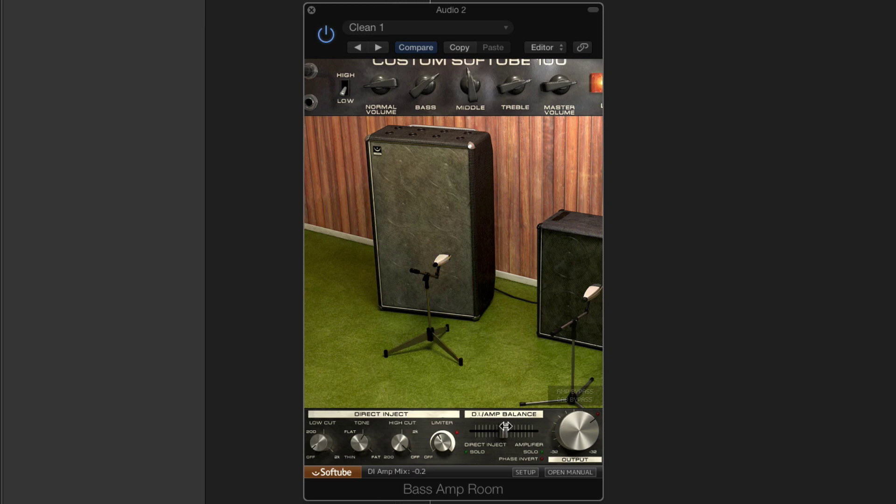
pyautogui.moveTo(367, 441); pyautogui.dragTo(367, 487)
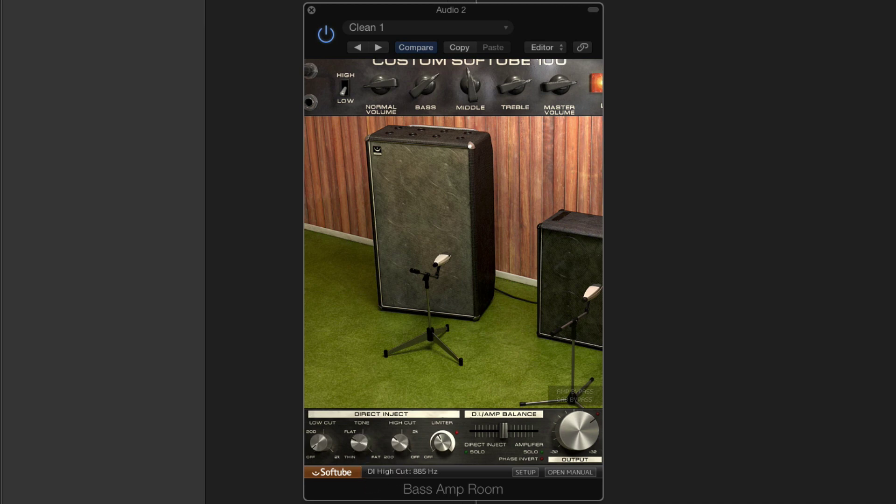
pyautogui.moveTo(359, 442); pyautogui.dragTo(353, 375)
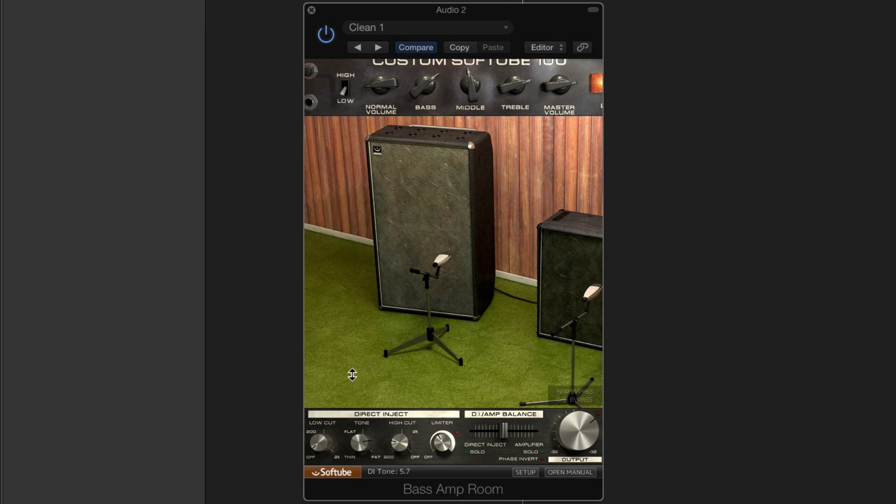
pyautogui.moveTo(396, 438); pyautogui.dragTo(397, 426)
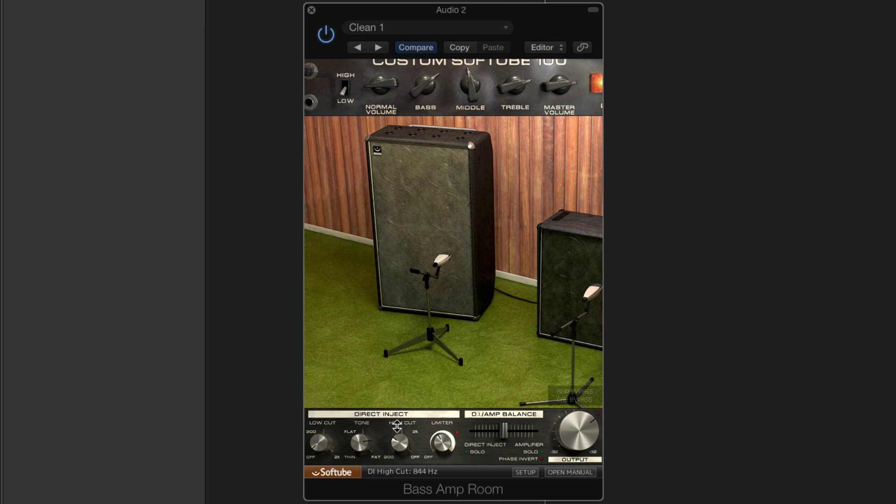
pyautogui.moveTo(498, 428); pyautogui.dragTo(502, 428)
# Step: Move mic 1 to position 0.0, bring Middle to 2.1, and set the DI tone to 3.4
pyautogui.moveTo(457, 343); pyautogui.dragTo(425, 272)
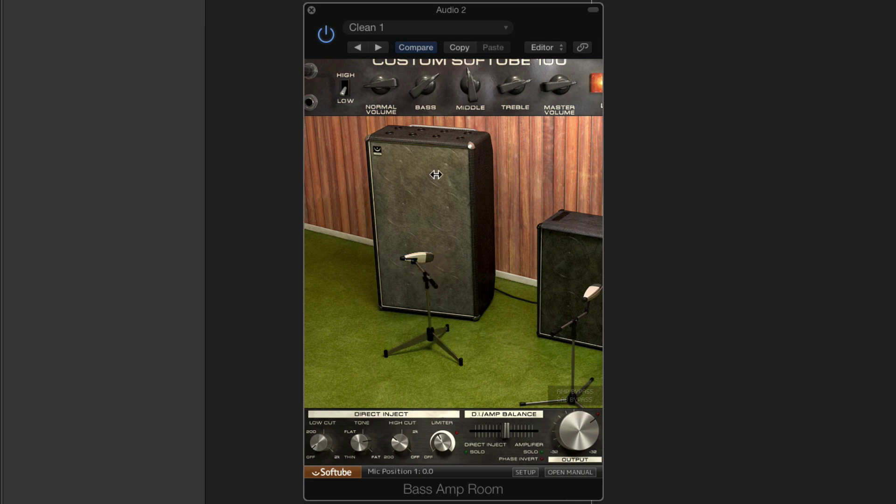
pyautogui.moveTo(471, 100); pyautogui.dragTo(470, 121)
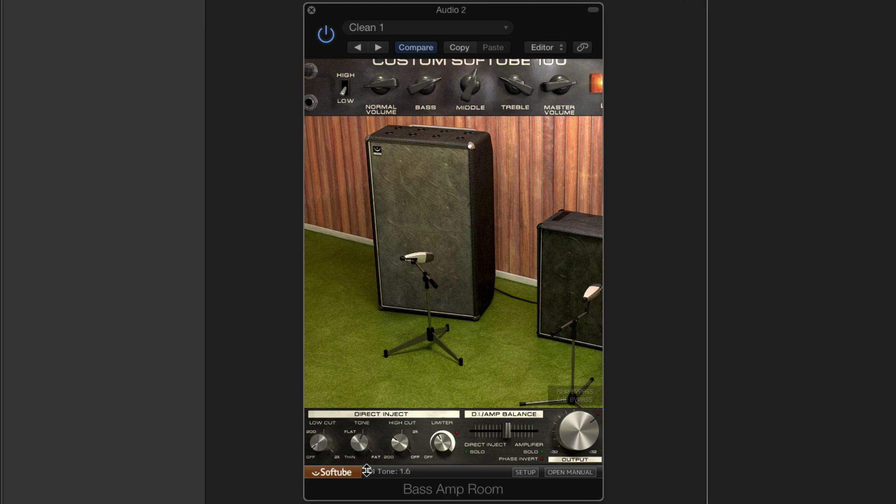
pyautogui.moveTo(367, 469); pyautogui.dragTo(367, 495)
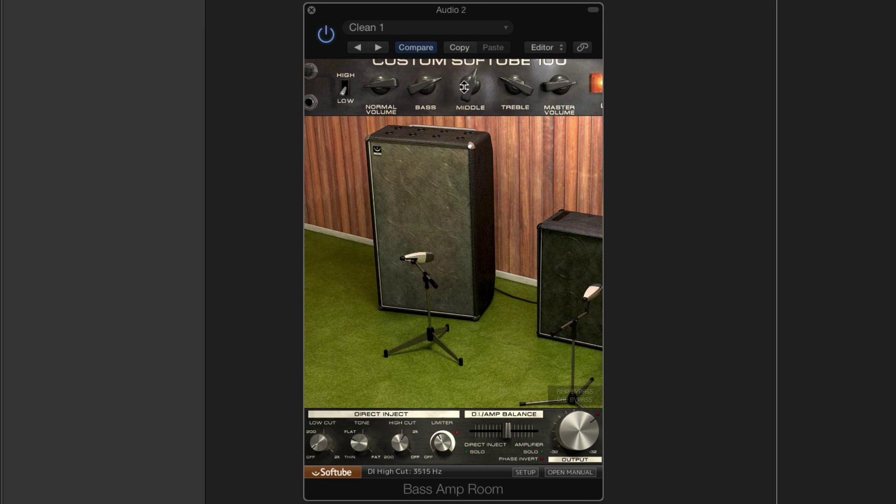
pyautogui.moveTo(471, 86); pyautogui.dragTo(476, 143)
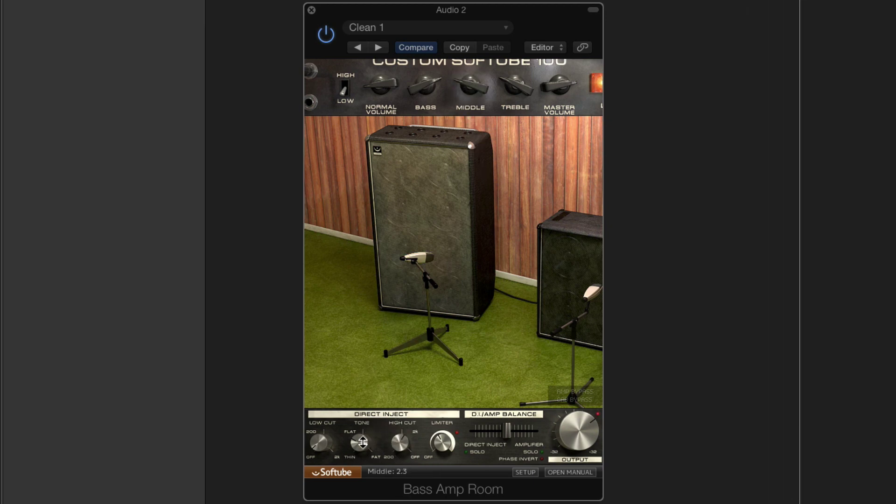
pyautogui.moveTo(359, 425); pyautogui.dragTo(356, 395)
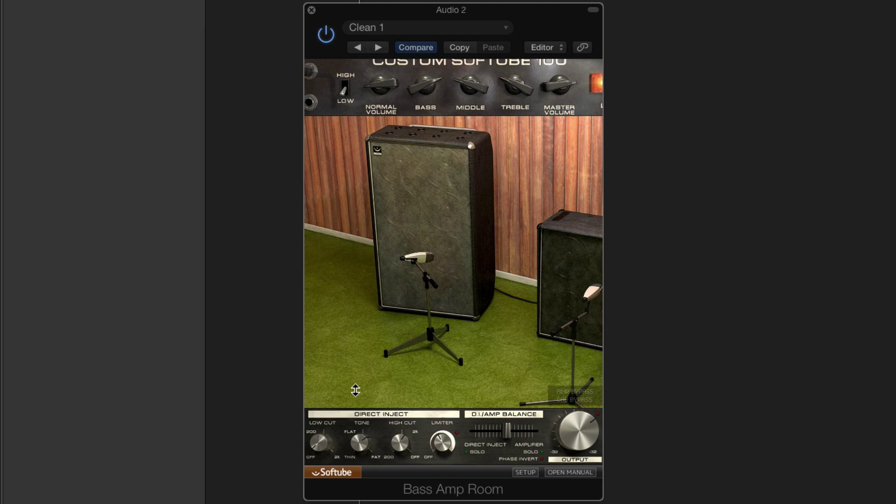
# Step: Alternate between the 1x12 and 8x10 cabinets and reposition the 4x12 mic to 3.1
pyautogui.moveTo(507, 361); pyautogui.dragTo(312, 320)
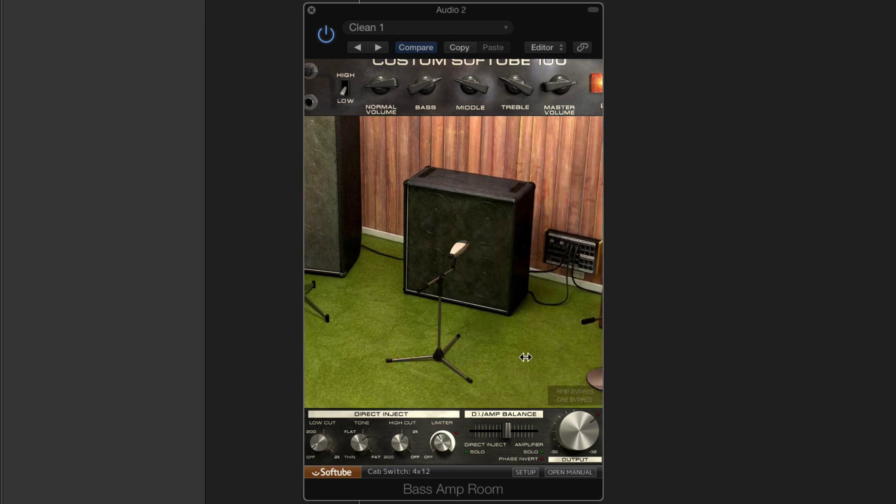
pyautogui.moveTo(526, 356); pyautogui.dragTo(536, 376)
pyautogui.moveTo(386, 340); pyautogui.dragTo(383, 306)
pyautogui.moveTo(490, 350); pyautogui.dragTo(514, 366)
pyautogui.moveTo(396, 320); pyautogui.dragTo(529, 352)
pyautogui.moveTo(385, 324); pyautogui.dragTo(430, 320)
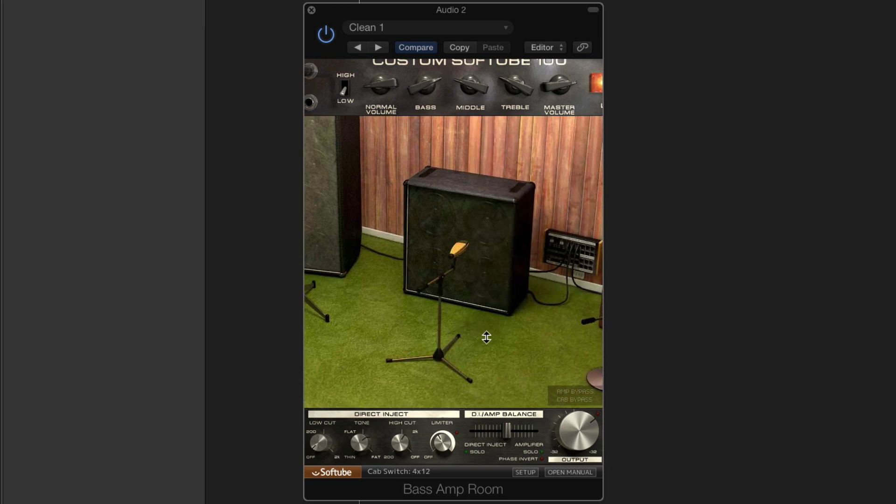
pyautogui.moveTo(486, 336); pyautogui.dragTo(471, 327)
# Step: Flip repeatedly among the 8x10, 4x12 and 1x12 cabinets, ending on the 8x10
pyautogui.moveTo(364, 321)
pyautogui.mouseDown()
pyautogui.moveTo(491, 347)
pyautogui.moveTo(372, 336)
pyautogui.mouseUp()
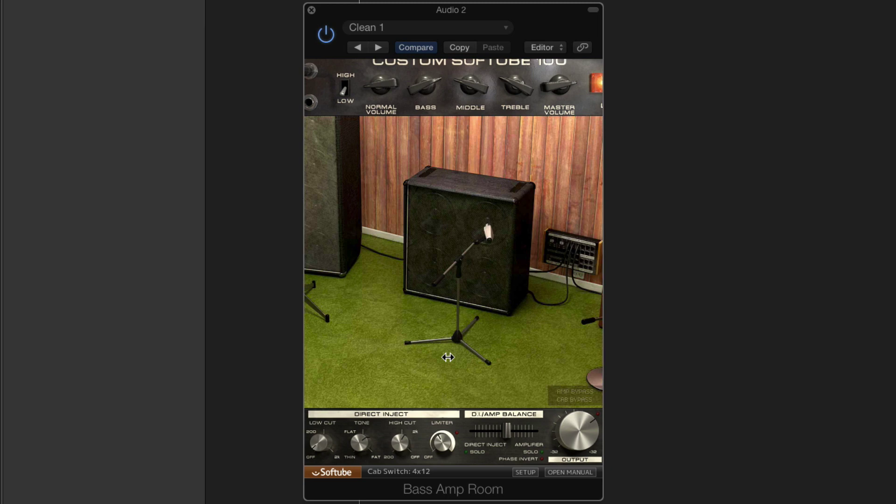
pyautogui.moveTo(447, 358)
pyautogui.mouseDown()
pyautogui.moveTo(491, 368)
pyautogui.moveTo(368, 344)
pyautogui.moveTo(528, 363)
pyautogui.moveTo(411, 344)
pyautogui.moveTo(480, 377)
pyautogui.moveTo(500, 358)
pyautogui.moveTo(436, 344)
pyautogui.mouseUp()
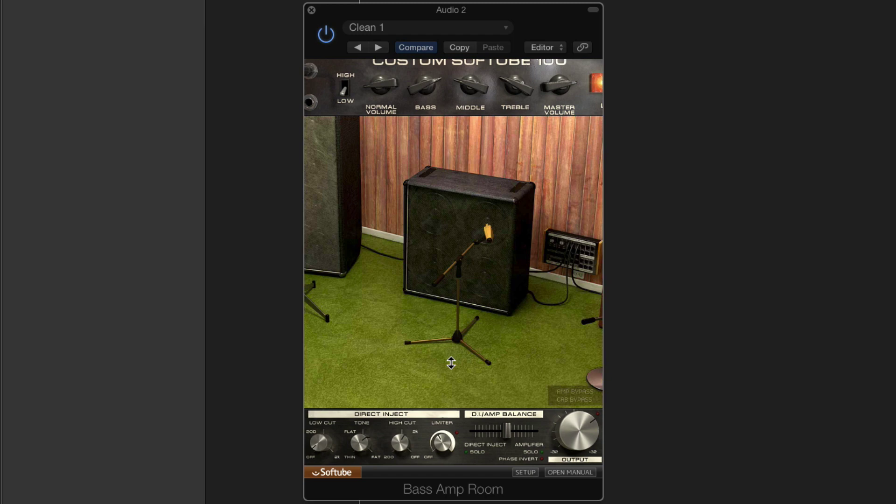
pyautogui.moveTo(351, 358); pyautogui.dragTo(371, 309)
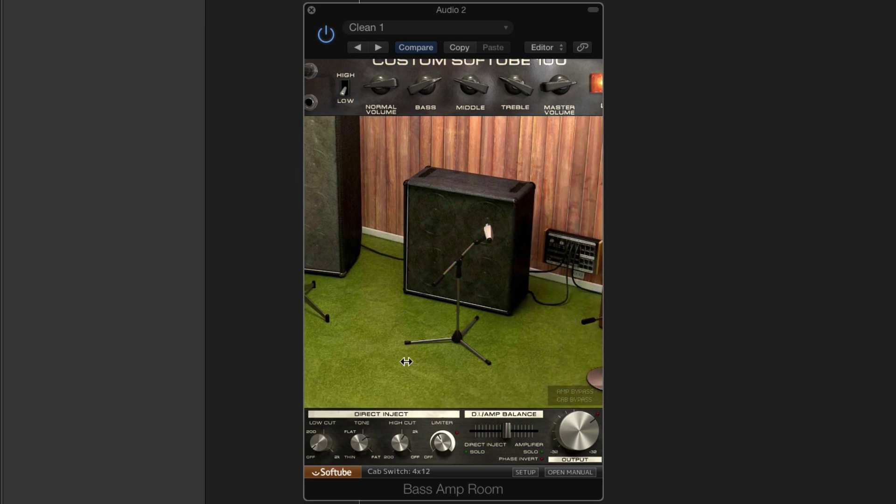
pyautogui.moveTo(406, 362); pyautogui.dragTo(464, 378)
pyautogui.moveTo(408, 363); pyautogui.dragTo(338, 346)
pyautogui.moveTo(478, 343); pyautogui.dragTo(497, 354)
pyautogui.moveTo(382, 329); pyautogui.dragTo(488, 352)
pyautogui.moveTo(422, 333); pyautogui.dragTo(430, 328)
pyautogui.moveTo(520, 346)
pyautogui.mouseDown()
pyautogui.moveTo(362, 310)
pyautogui.moveTo(526, 362)
pyautogui.mouseUp()
pyautogui.moveTo(394, 326); pyautogui.dragTo(366, 317)
pyautogui.moveTo(455, 339)
pyautogui.mouseDown()
pyautogui.moveTo(472, 340)
pyautogui.moveTo(356, 315)
pyautogui.moveTo(440, 344)
pyautogui.mouseUp()
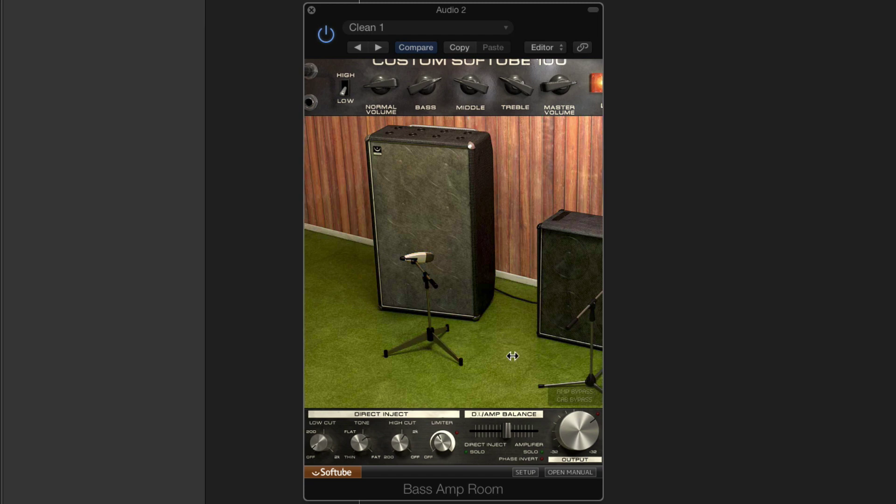
# Step: Cycle the room view through the 4x12, 8x10 and combo cabinets, finishing on the 4x12
pyautogui.moveTo(512, 356); pyautogui.dragTo(416, 331)
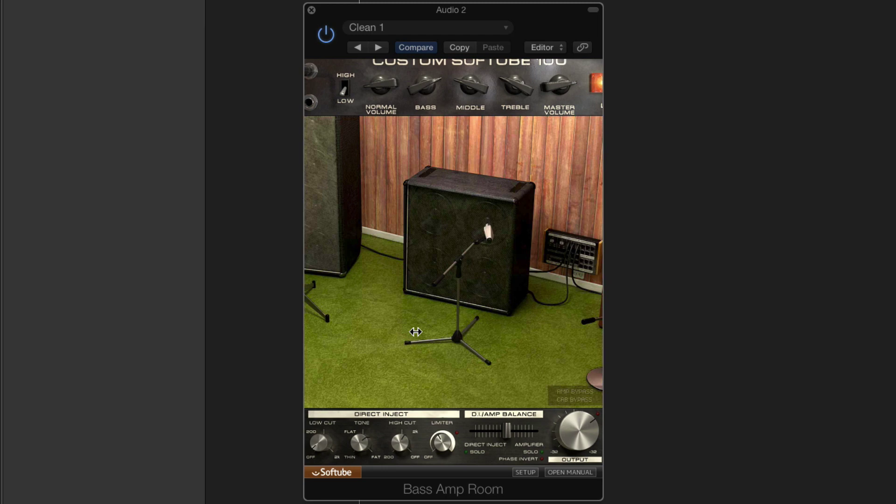
pyautogui.moveTo(386, 346)
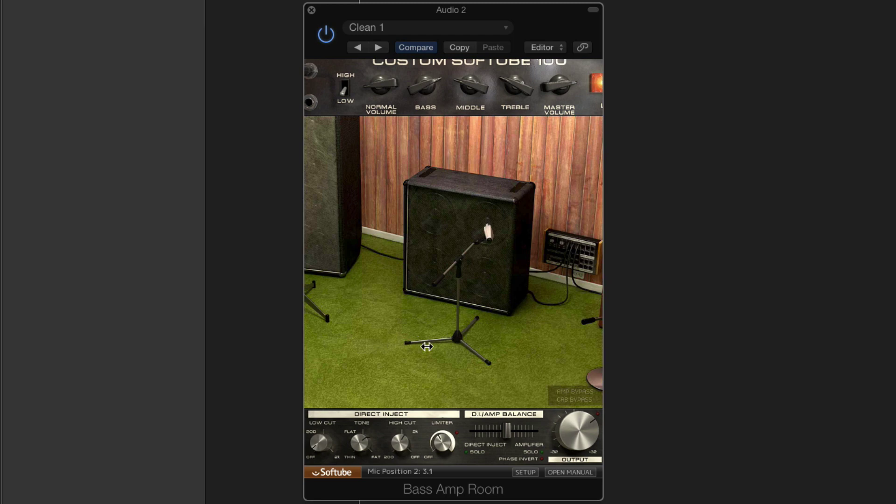
pyautogui.moveTo(427, 346); pyautogui.dragTo(385, 332)
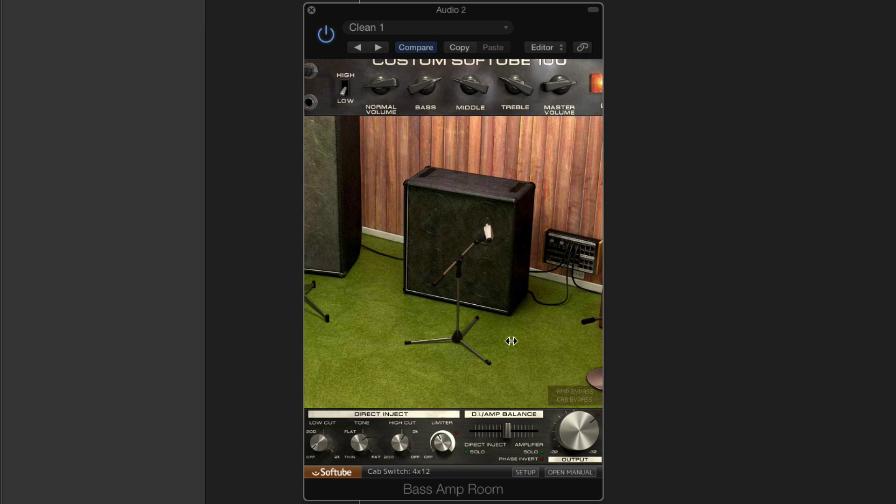
pyautogui.moveTo(477, 339); pyautogui.dragTo(398, 340)
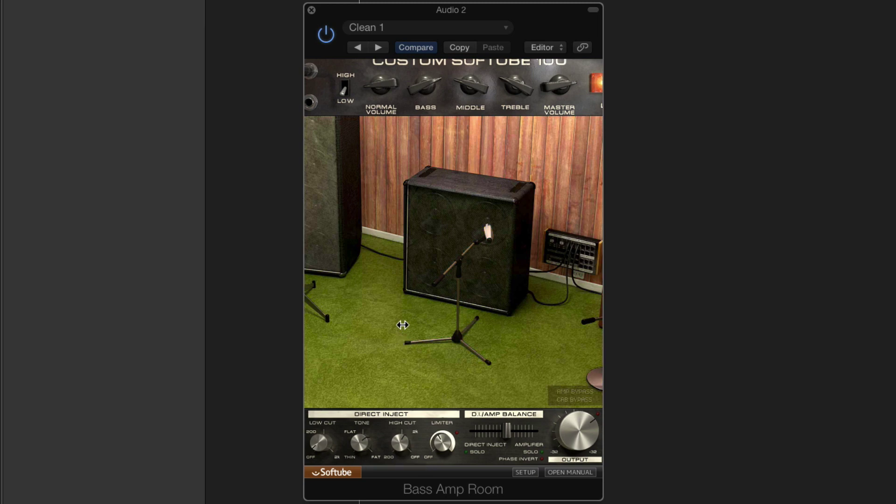
pyautogui.click(437, 29)
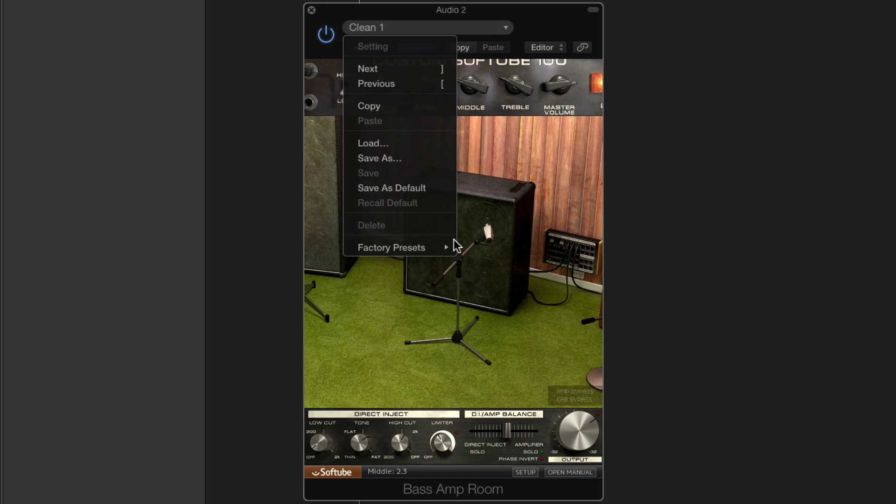
pyautogui.moveTo(449, 248)
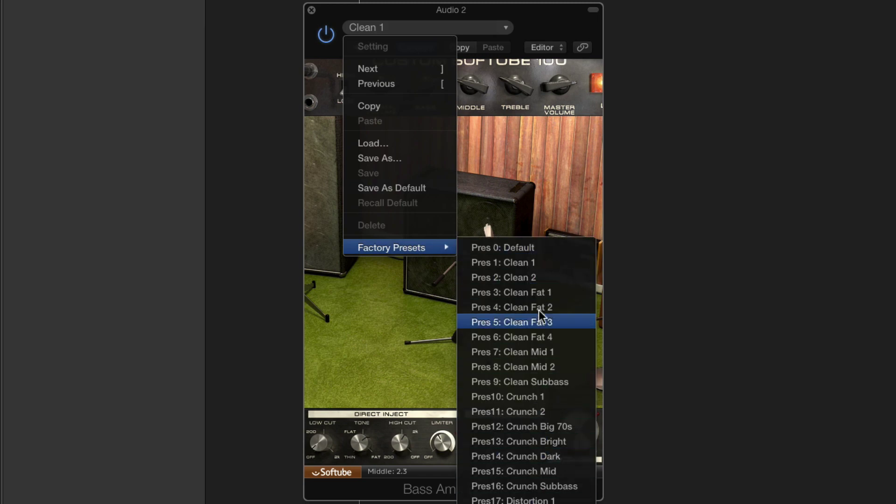
pyautogui.click(547, 12)
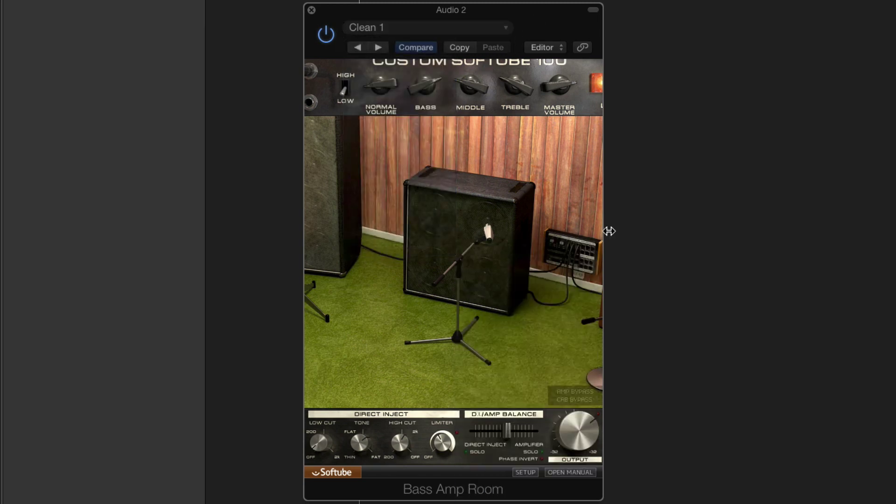